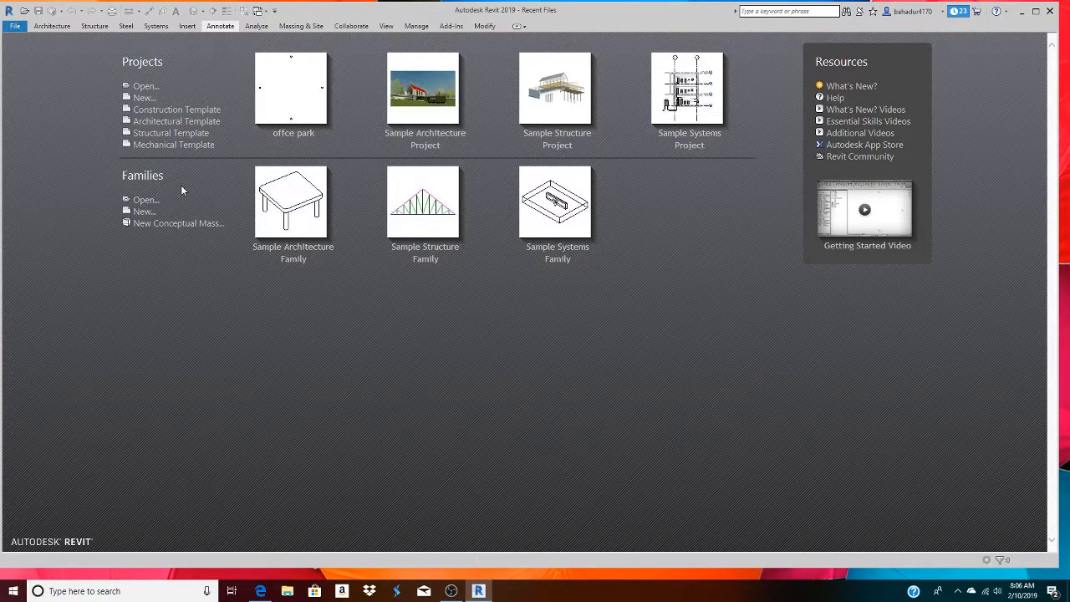
# Create a project from the Structural Template and open its South elevation view.
pyautogui.click(163, 137)
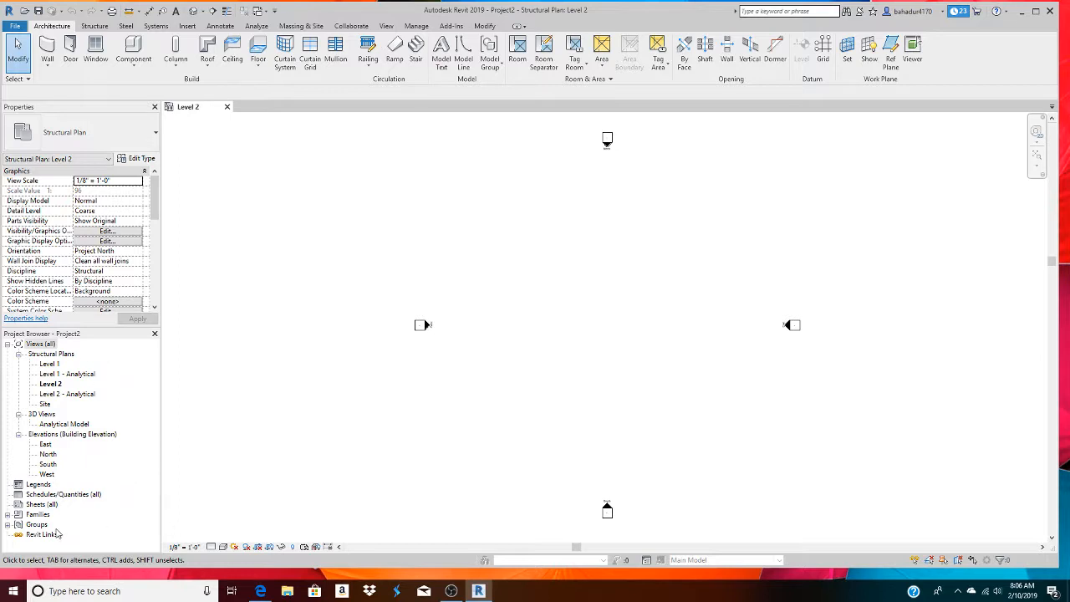
pyautogui.doubleClick(49, 466)
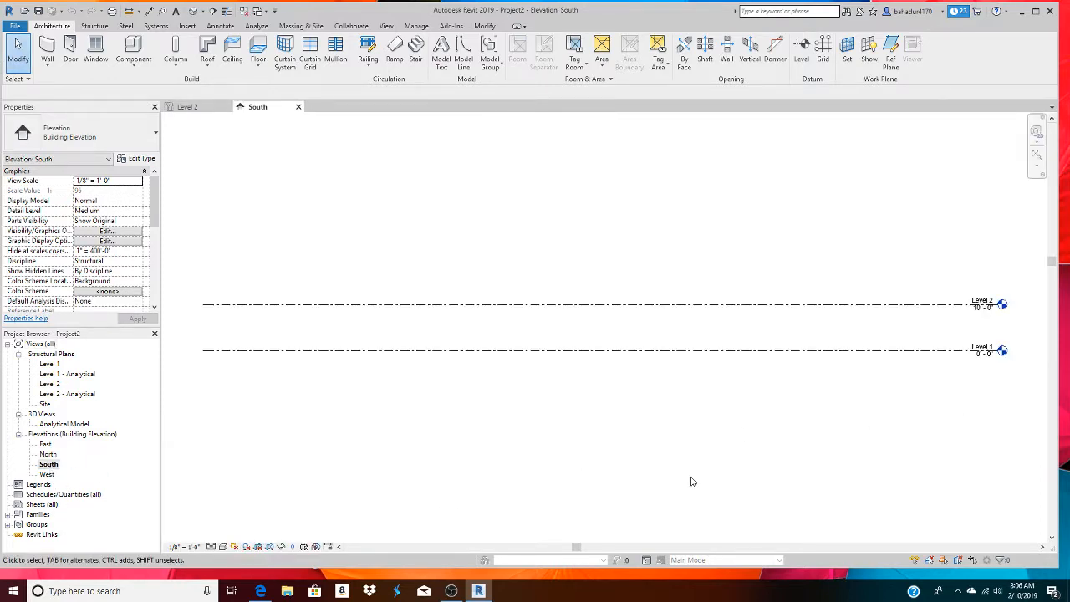
# Rename Level 1 to "Foundation" and rename its corresponding views as well.
pyautogui.moveTo(576, 547); pyautogui.dragTo(687, 557)
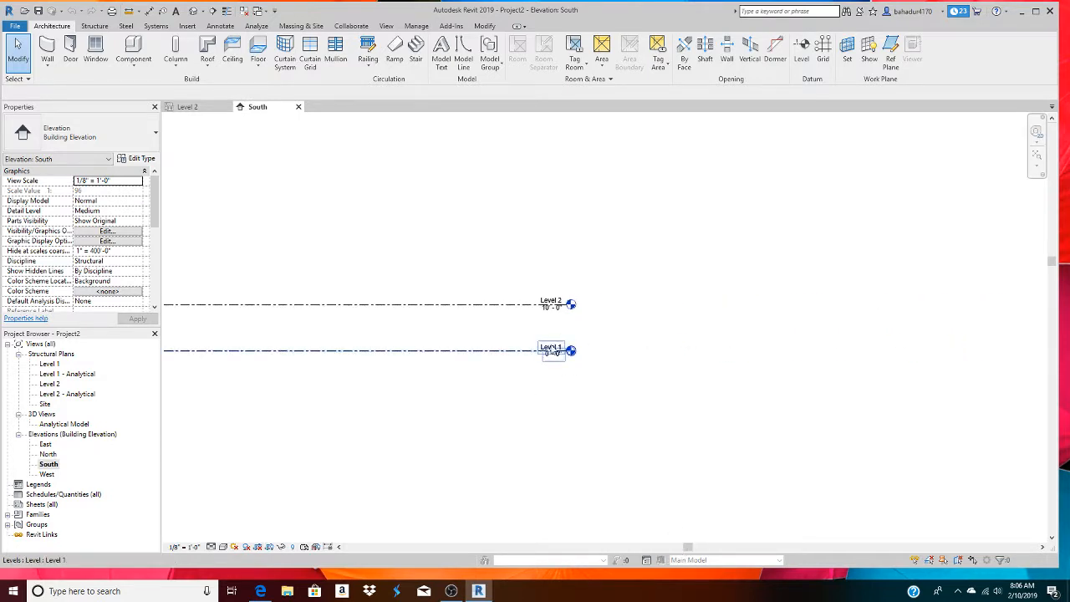
pyautogui.doubleClick(551, 347)
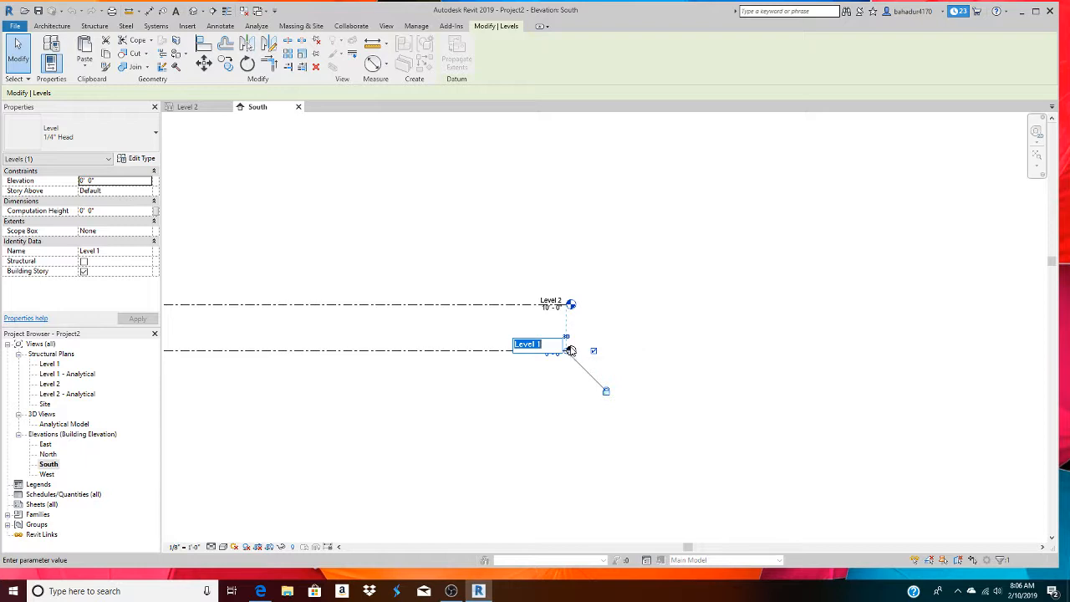
pyautogui.press('BackSpace')
pyautogui.write('Foundation')
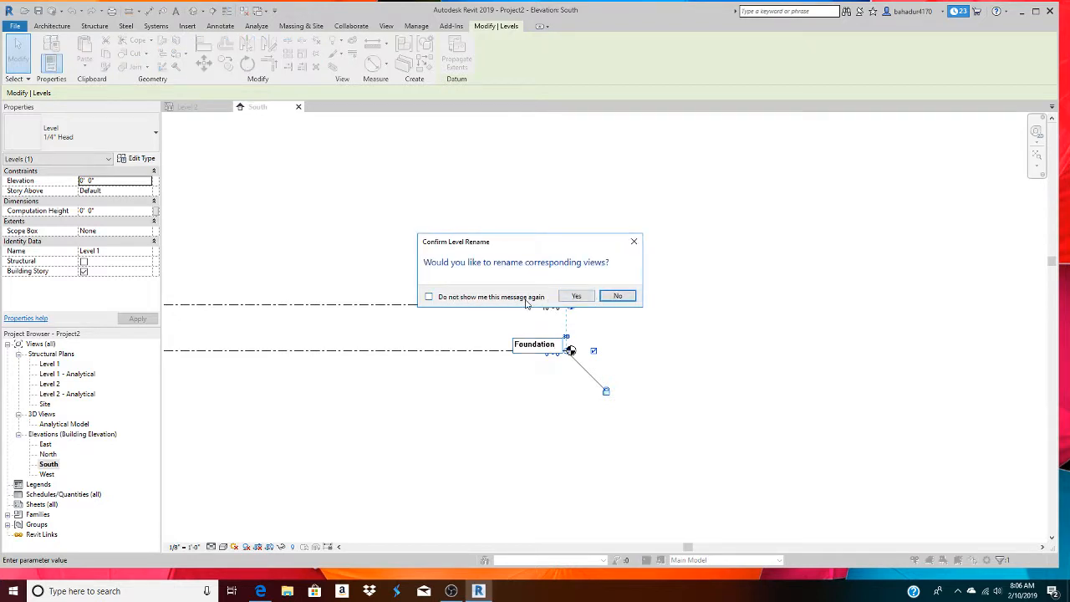
pyautogui.click(576, 296)
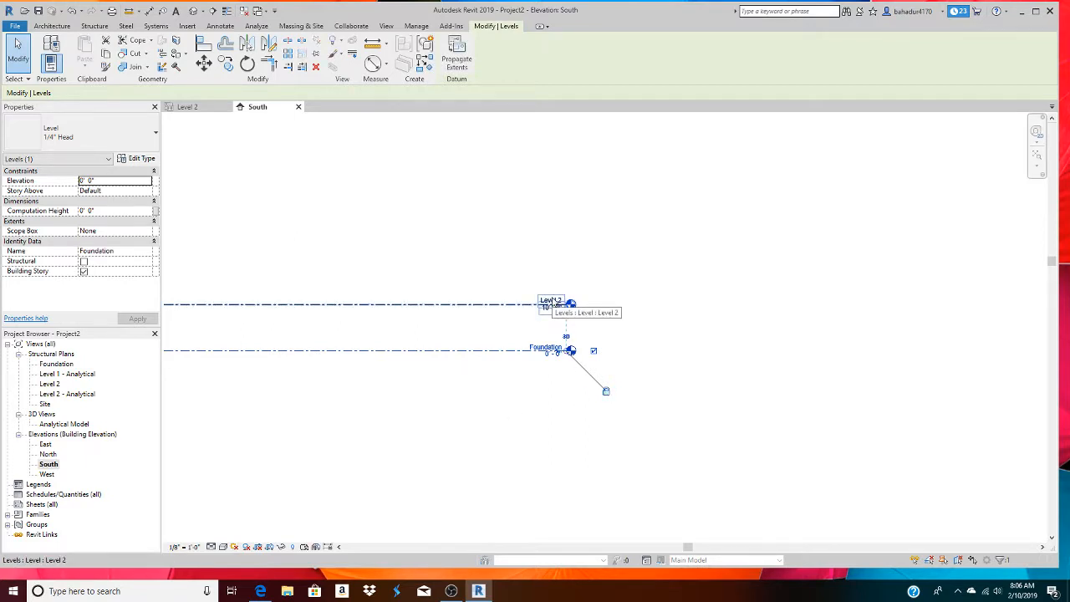
# Rename Level 2 to "1st floor framing" and rename its corresponding views as well.
pyautogui.click(551, 300)
pyautogui.click(551, 299)
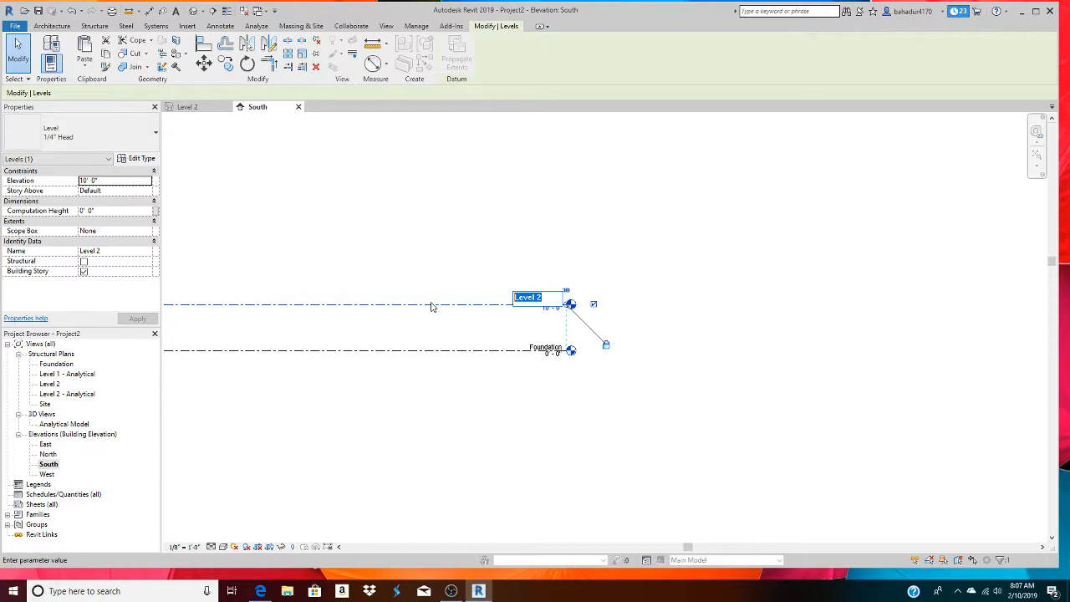
pyautogui.write('1')
pyautogui.write('st')
pyautogui.write(' floor ')
pyautogui.write('framin')
pyautogui.write('g')
pyautogui.press('Return')
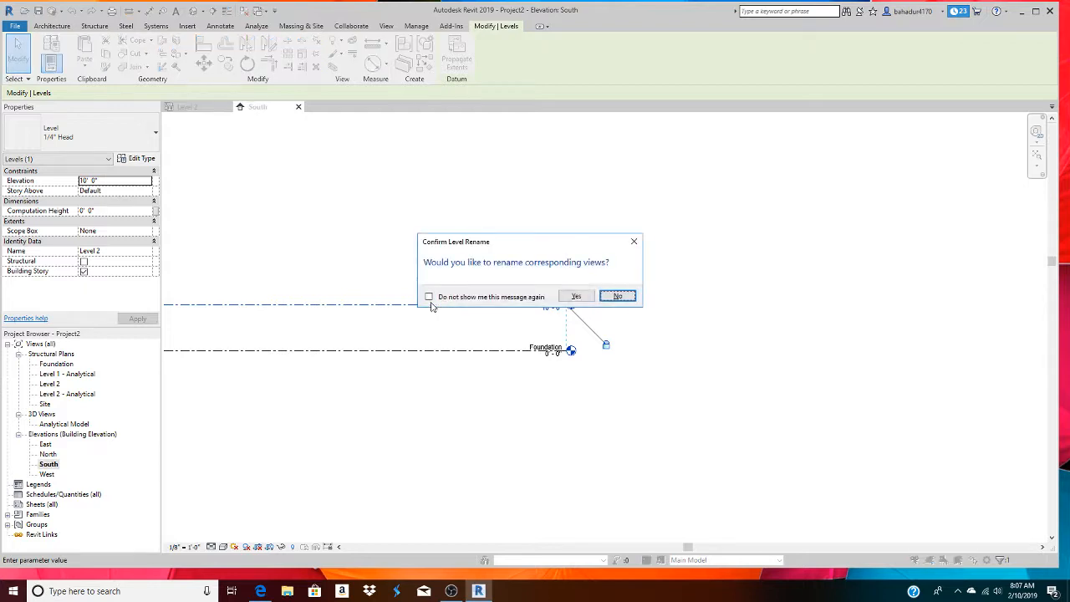
pyautogui.click(576, 298)
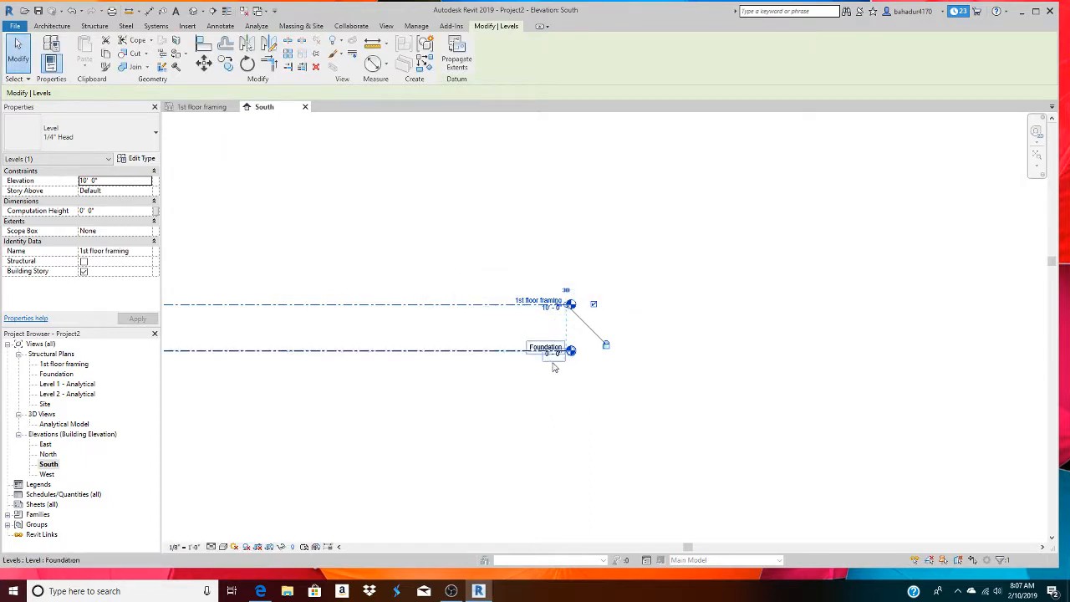
# Set the elevation of the Foundation level to -10' 0".
pyautogui.click(552, 357)
pyautogui.click(551, 357)
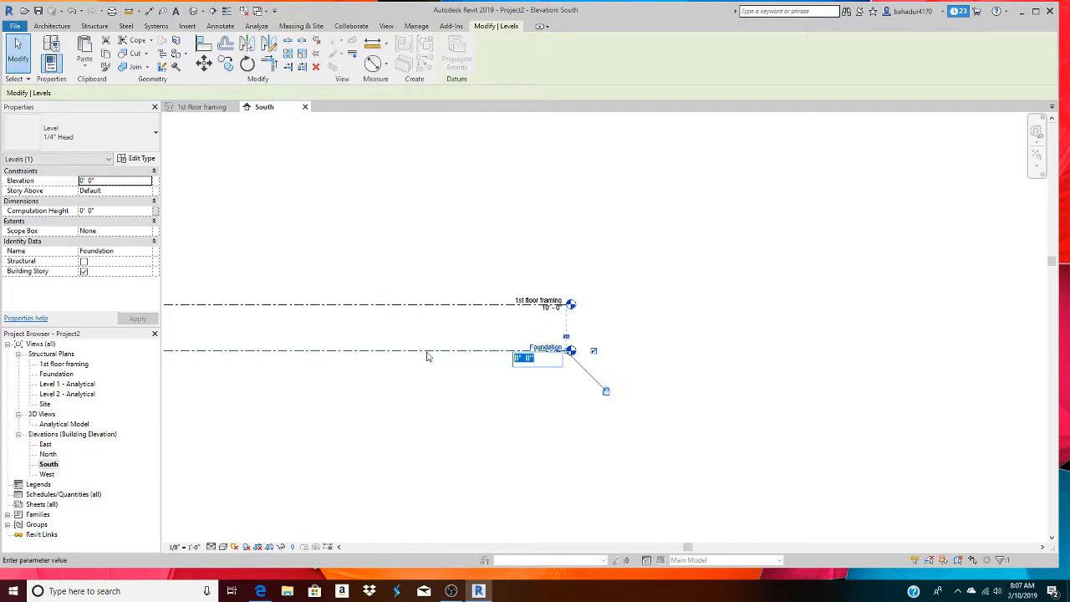
pyautogui.write('-10')
pyautogui.press('BackSpace')
pyautogui.press('Return')
# Set the elevation of the 1st floor framing level to 0' 0".
pyautogui.click(540, 305)
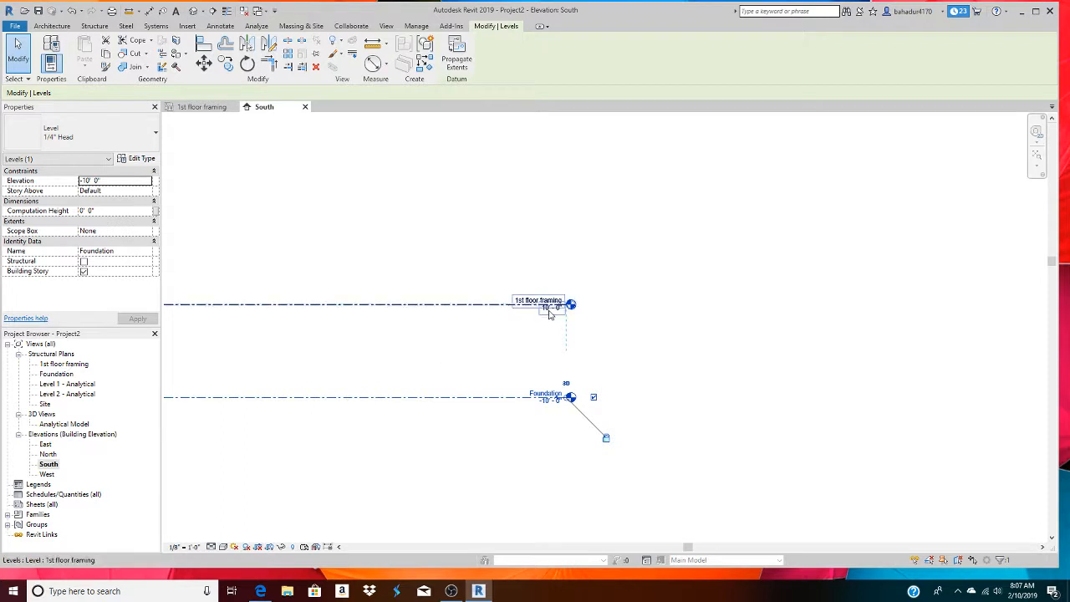
pyautogui.click(549, 311)
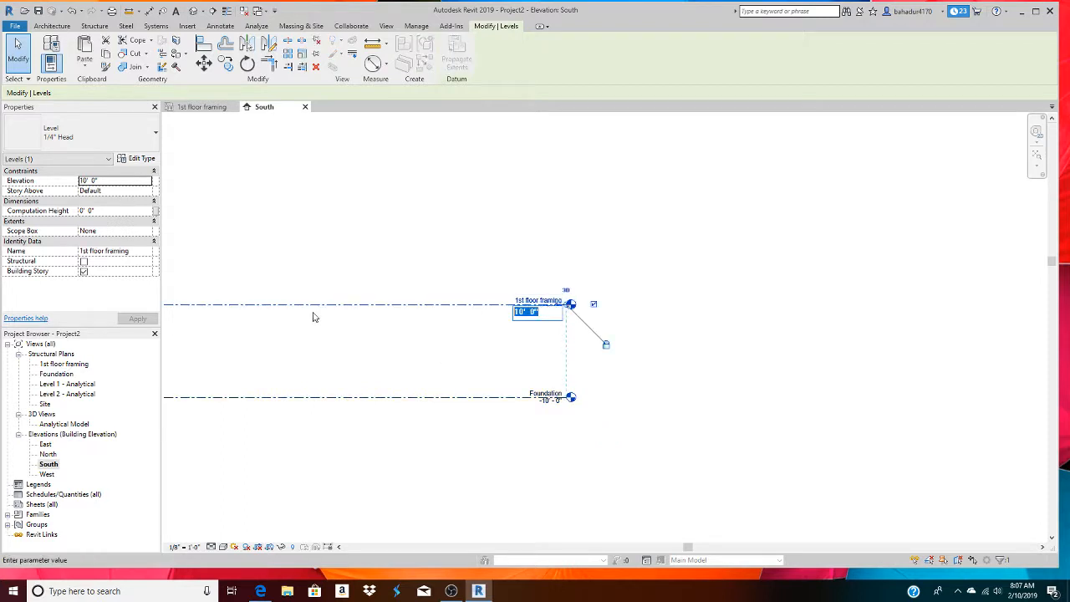
pyautogui.write('00')
pyautogui.press('Return')
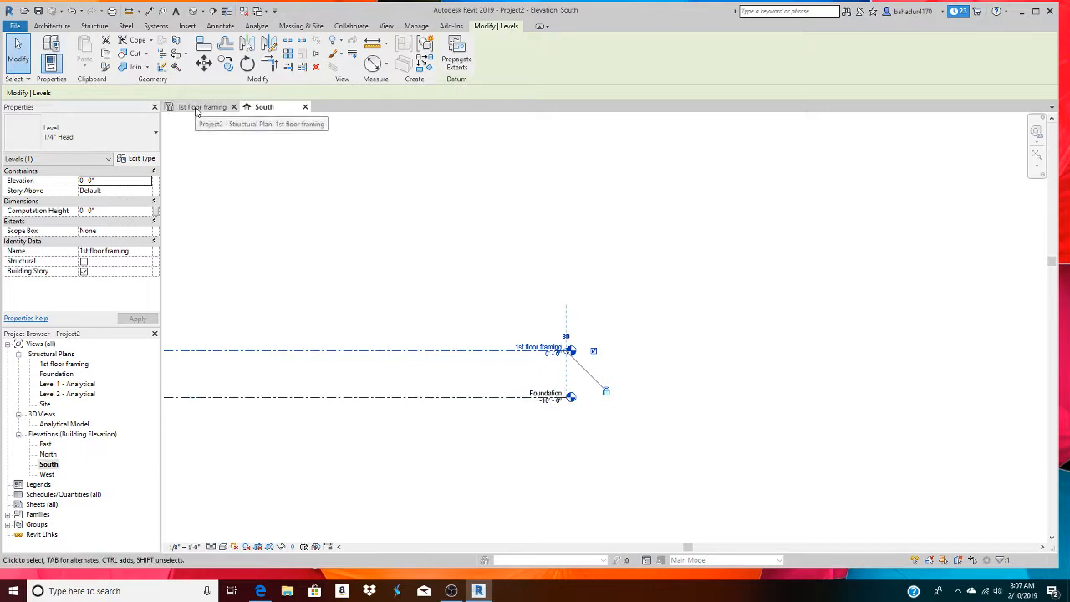
# Open the 1st floor framing structural plan and start a structural wall of type Foundation - 12" Concrete.
pyautogui.doubleClick(66, 366)
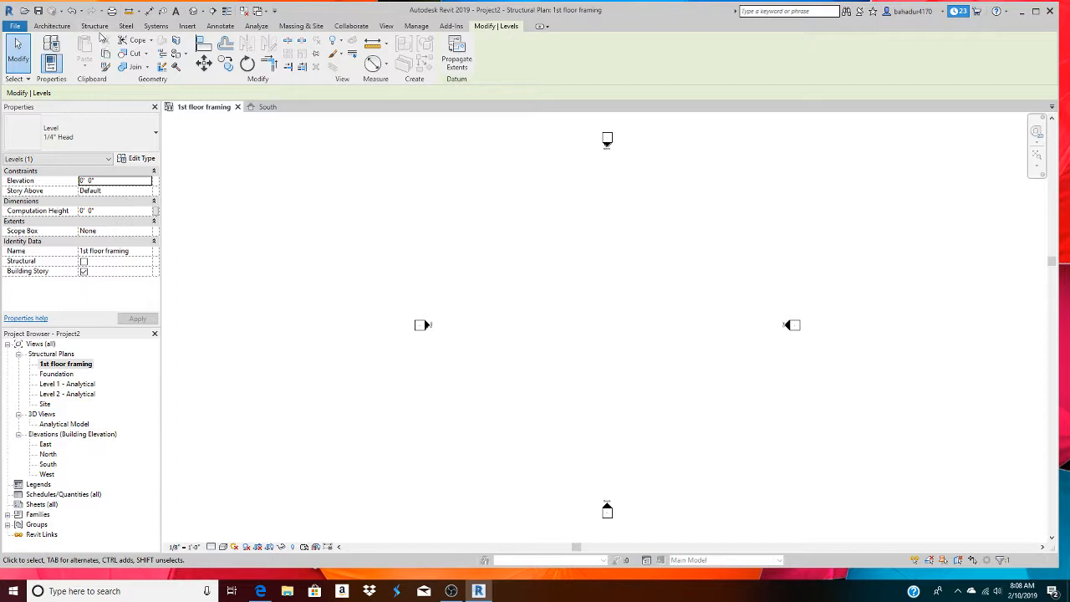
pyautogui.click(96, 26)
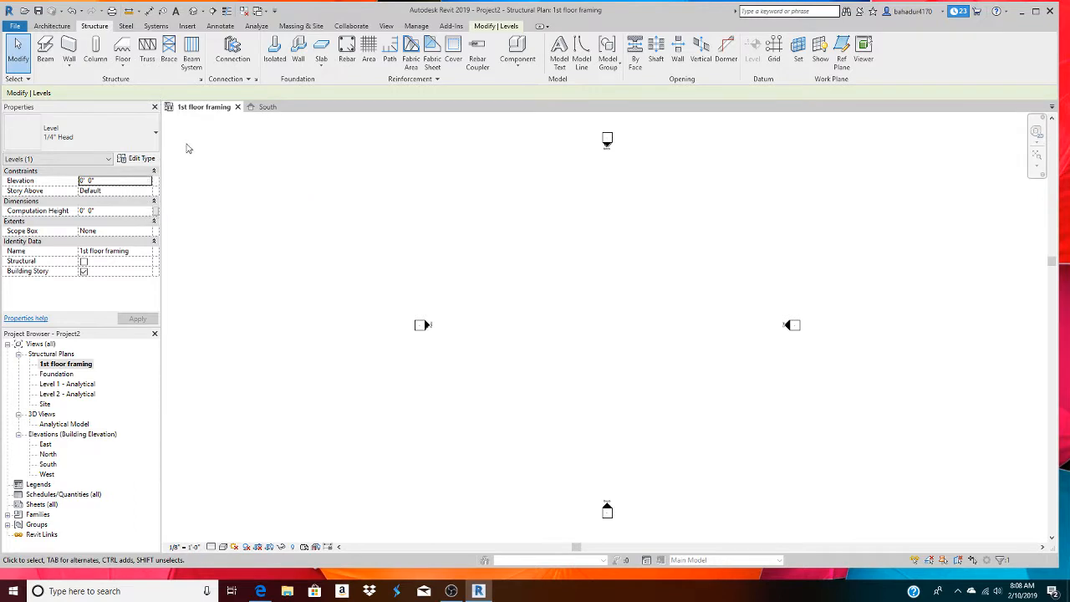
pyautogui.click(69, 63)
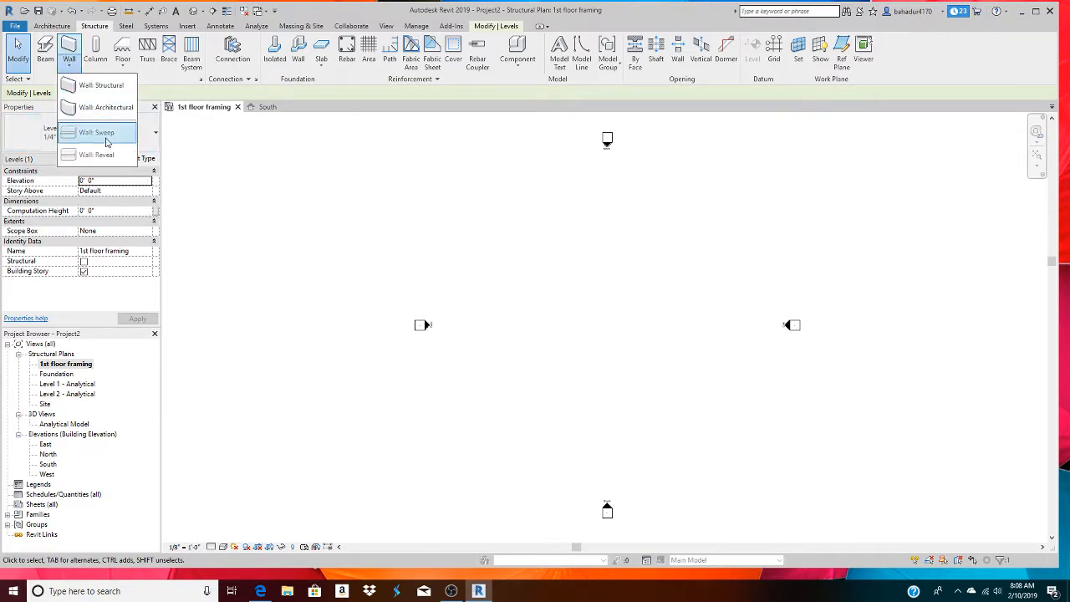
pyautogui.click(91, 86)
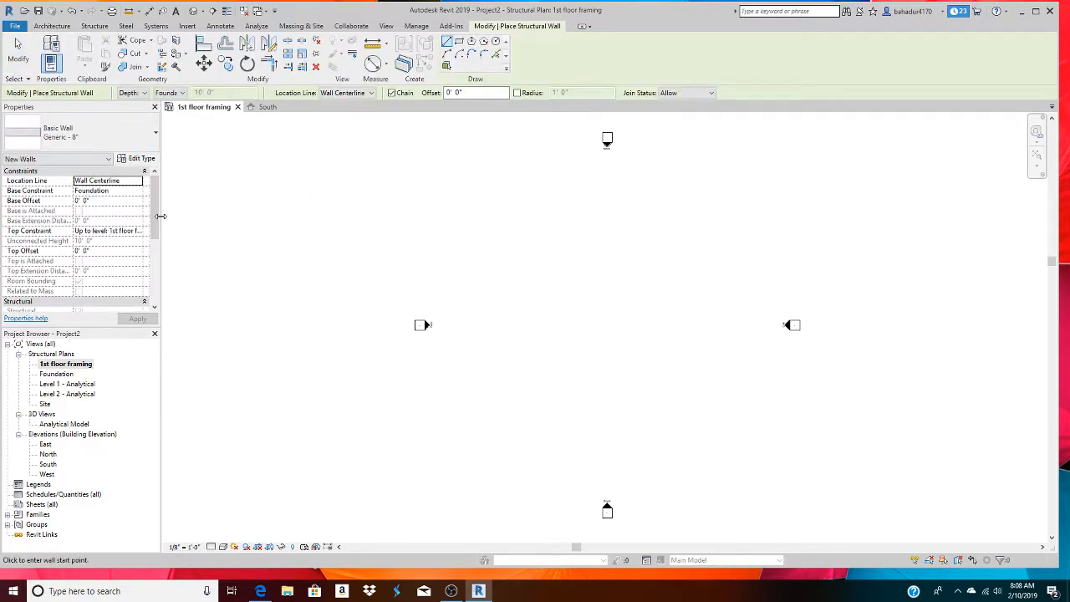
pyautogui.moveTo(155, 204); pyautogui.dragTo(157, 226)
pyautogui.click(125, 134)
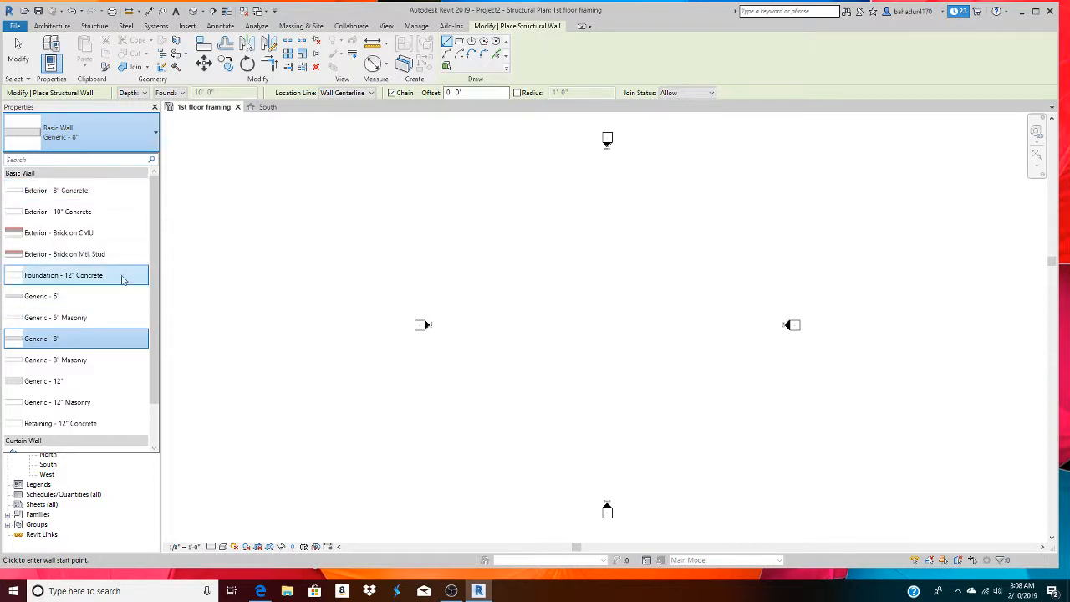
pyautogui.scroll(-2, 142, 351)
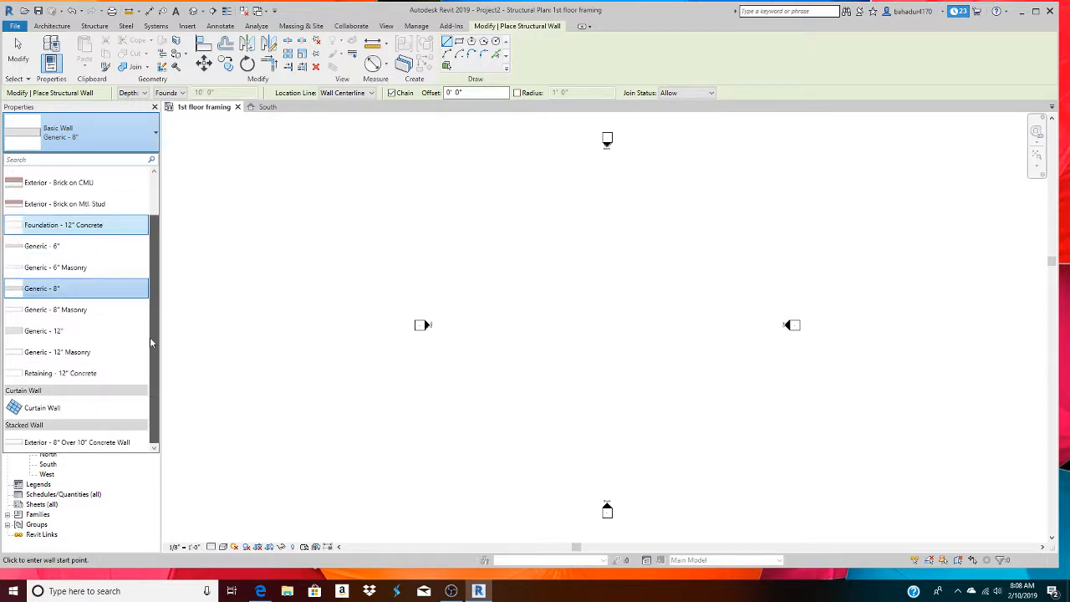
pyautogui.scroll(2, 152, 335)
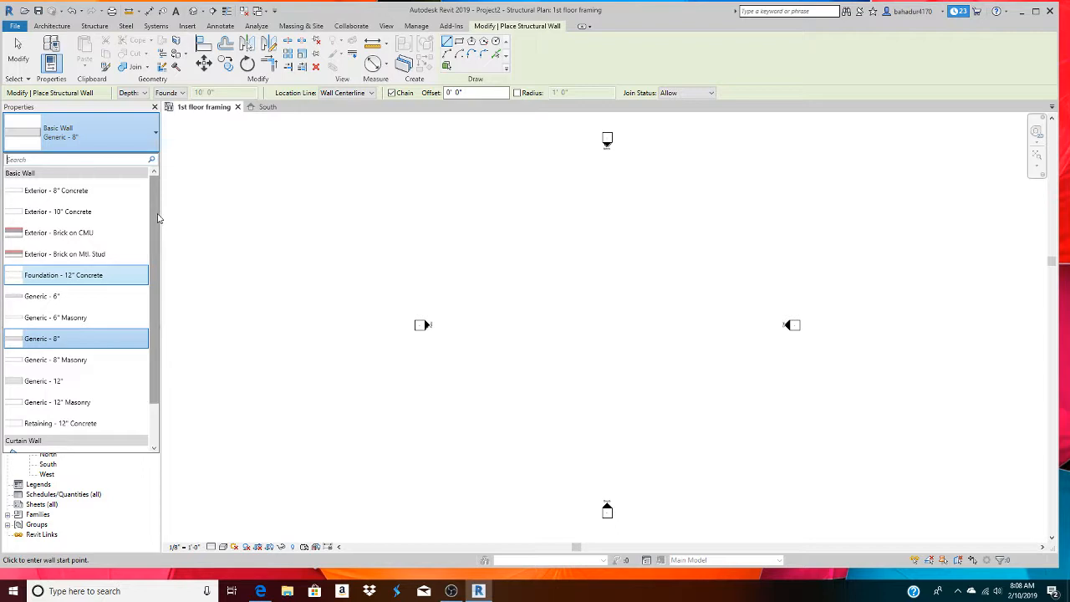
pyautogui.scroll(-2, 152, 354)
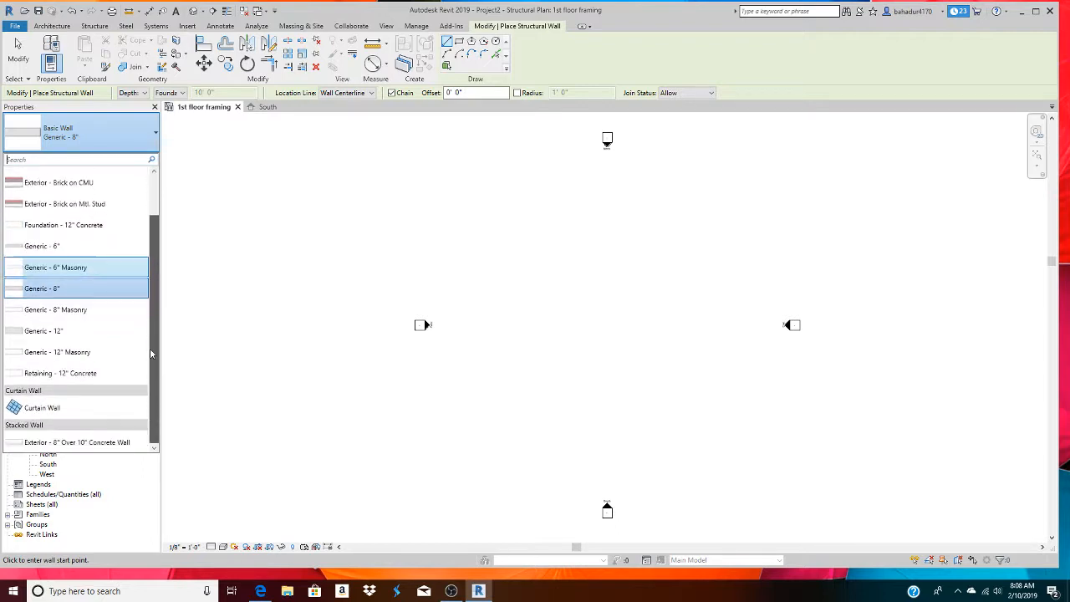
pyautogui.scroll(2, 152, 353)
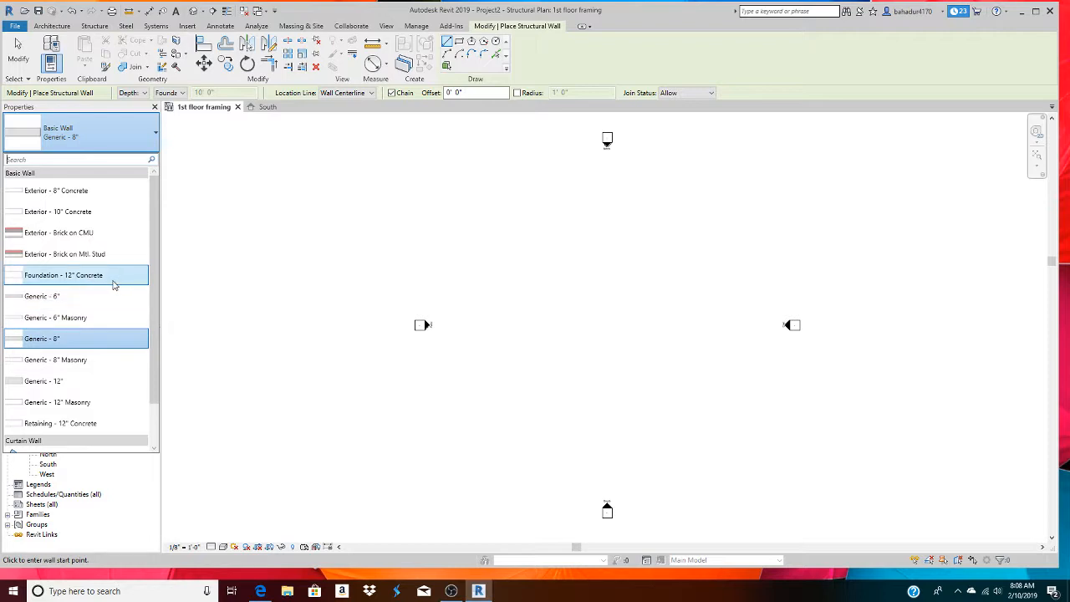
pyautogui.click(112, 281)
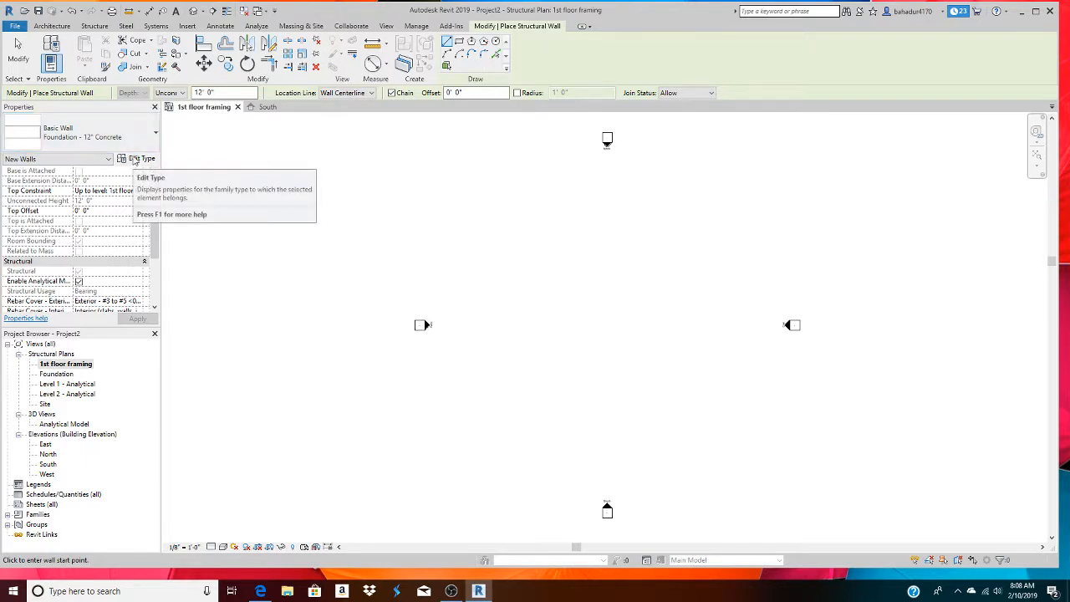
# Duplicate the Foundation - 12" Concrete wall type under the name Foundation - 11" Concrete.
pyautogui.click(139, 161)
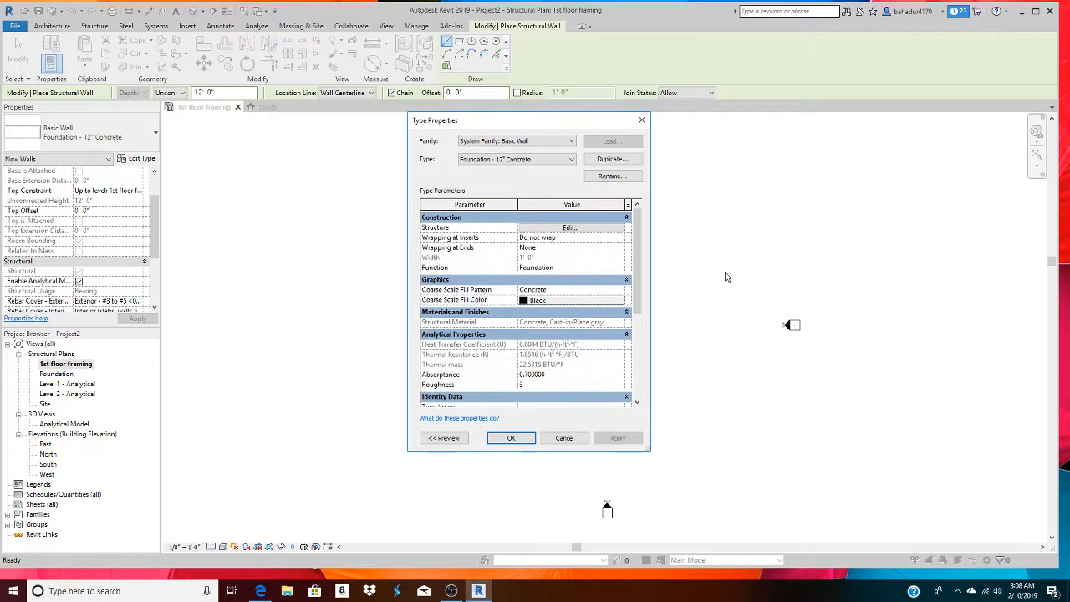
pyautogui.click(612, 159)
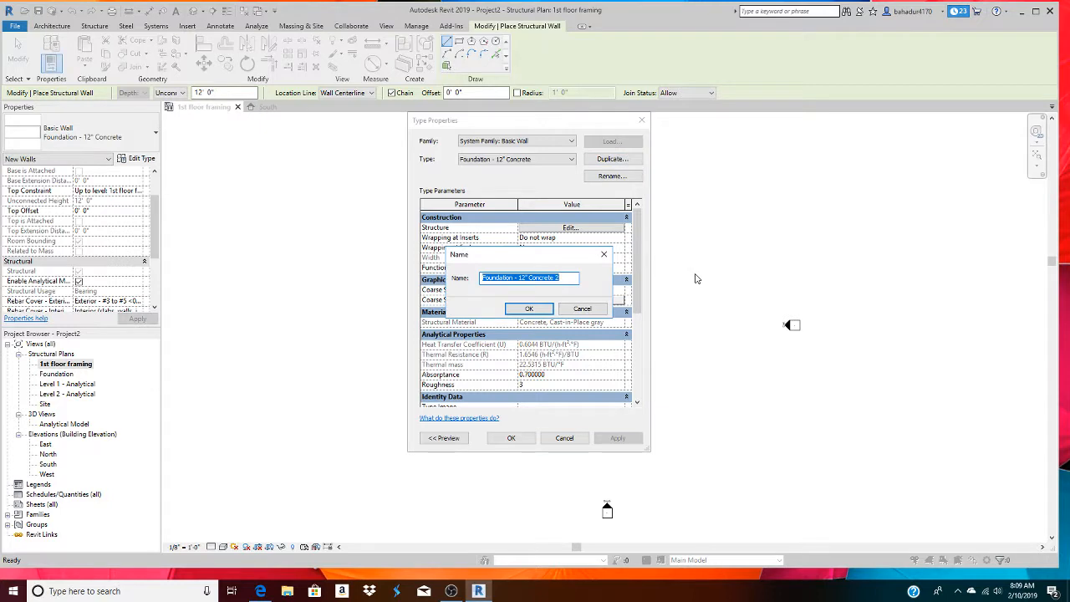
pyautogui.click(563, 283)
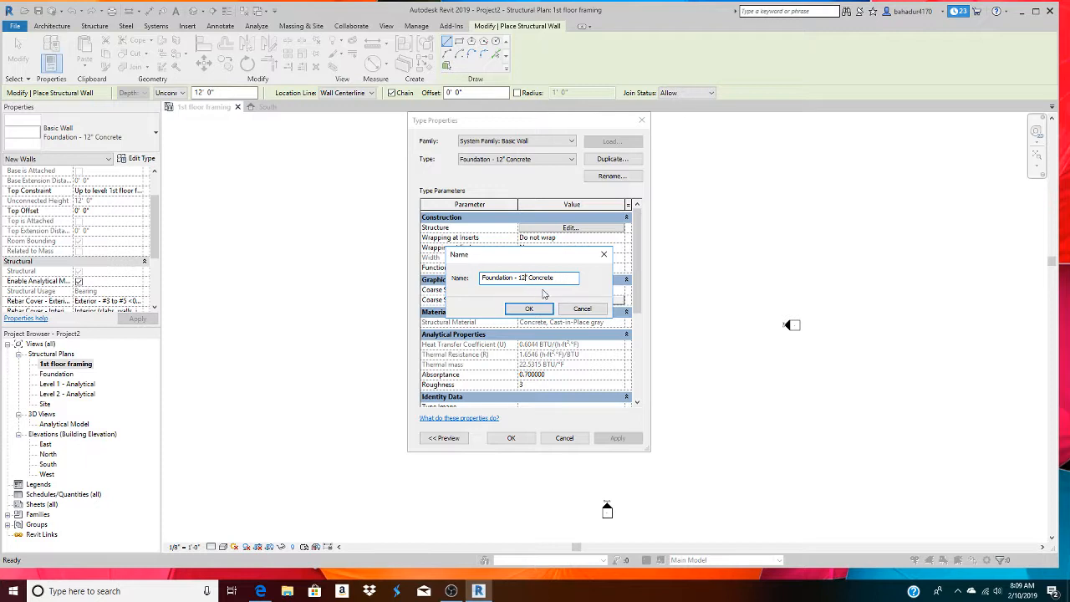
pyautogui.press('BackSpace')
pyautogui.write('1')
pyautogui.click(536, 311)
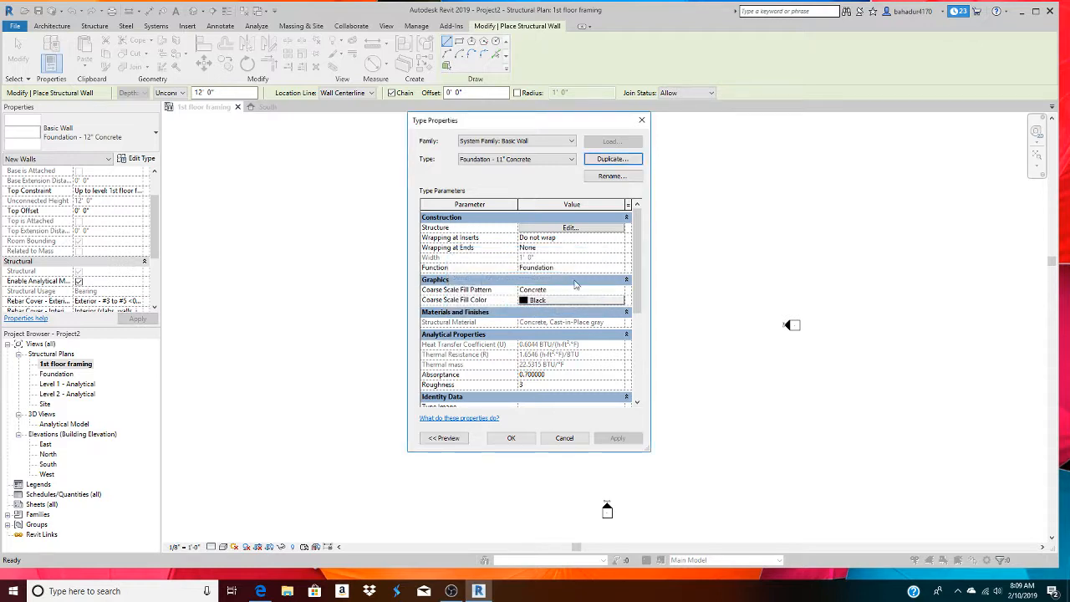
# Set the concrete structure layer's thickness to 0' 11" in the new wall type and accept the type properties.
pyautogui.click(574, 232)
pyautogui.click(537, 251)
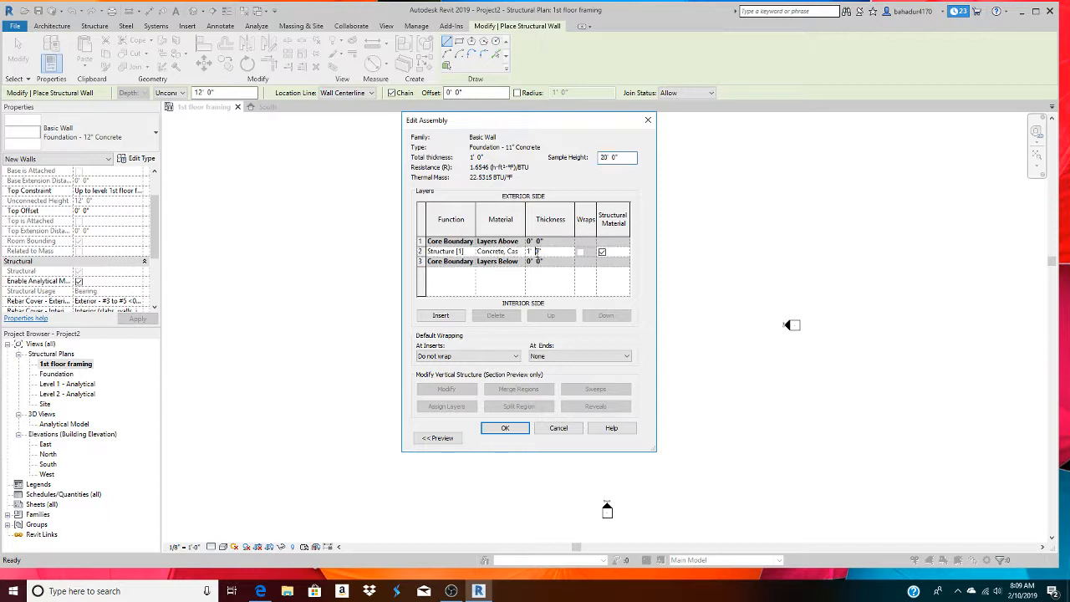
pyautogui.moveTo(551, 249); pyautogui.dragTo(468, 256)
pyautogui.write('0')
pyautogui.press('Tab')
pyautogui.click(502, 430)
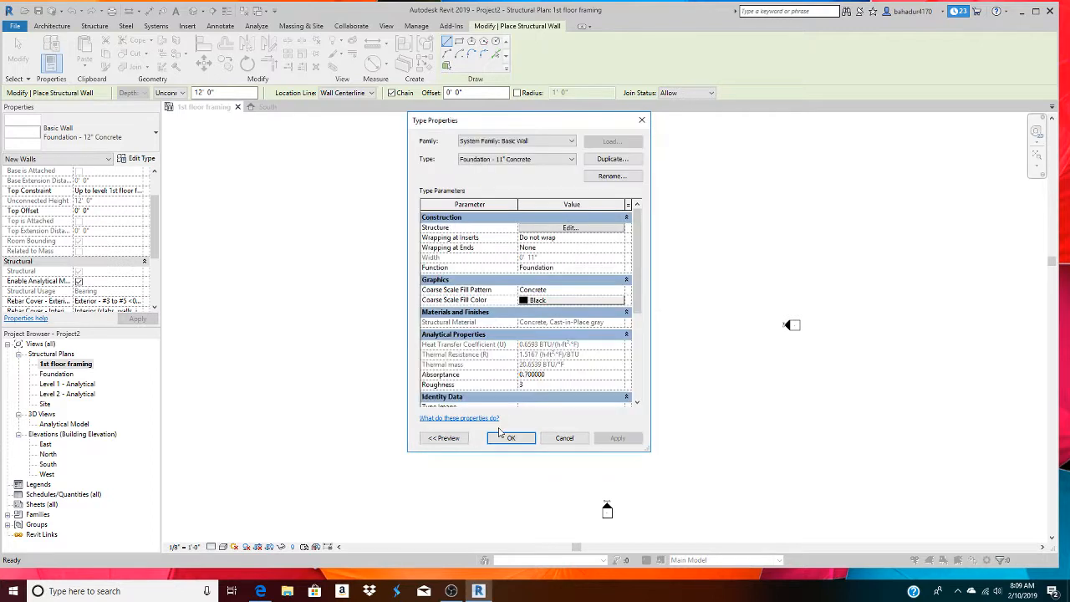
pyautogui.click(508, 437)
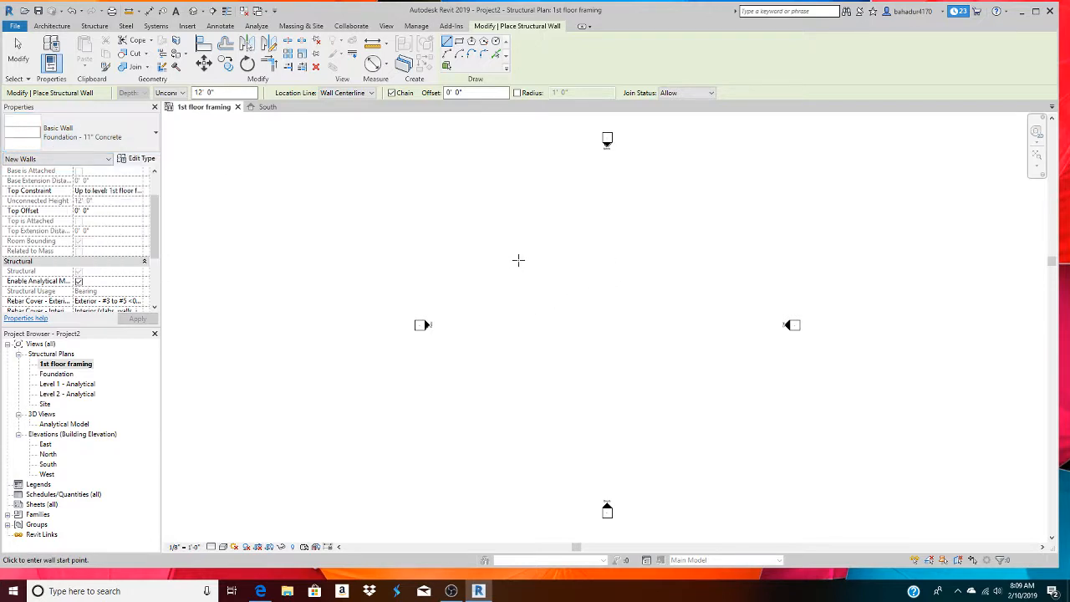
# Draw two chained foundation walls between the elevation markers: 30' straight down in plan, continuing 35' horizontally to the right.
pyautogui.click(523, 210)
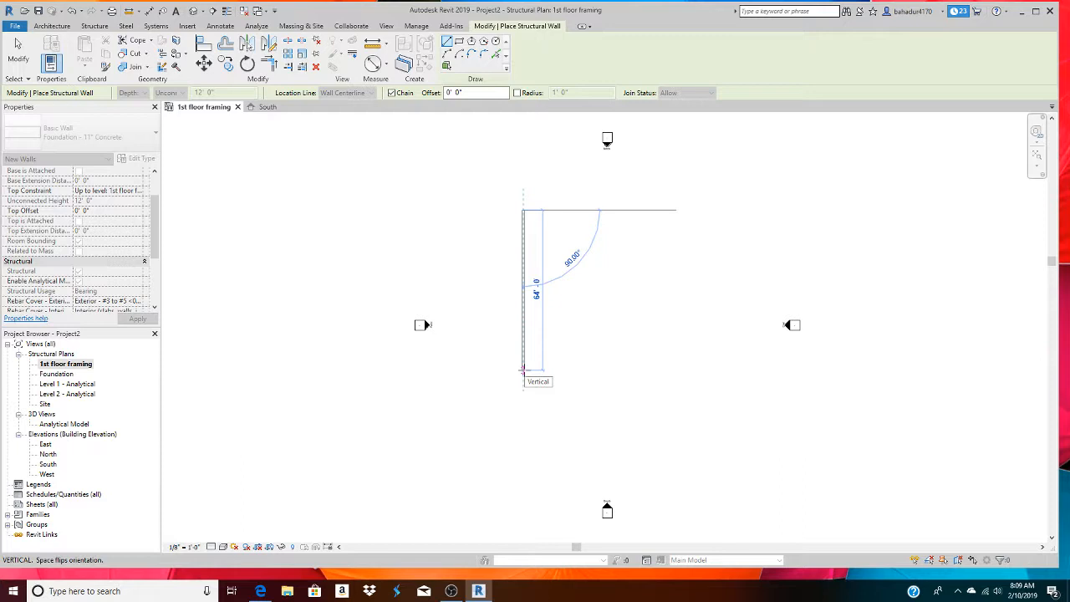
pyautogui.write('30')
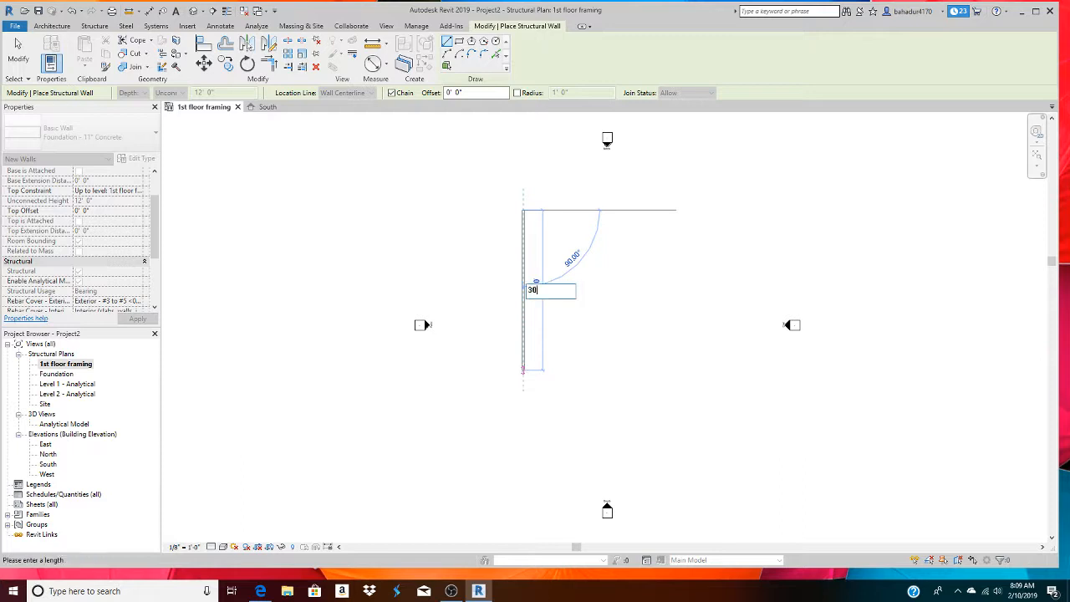
pyautogui.write("'")
pyautogui.press('Return')
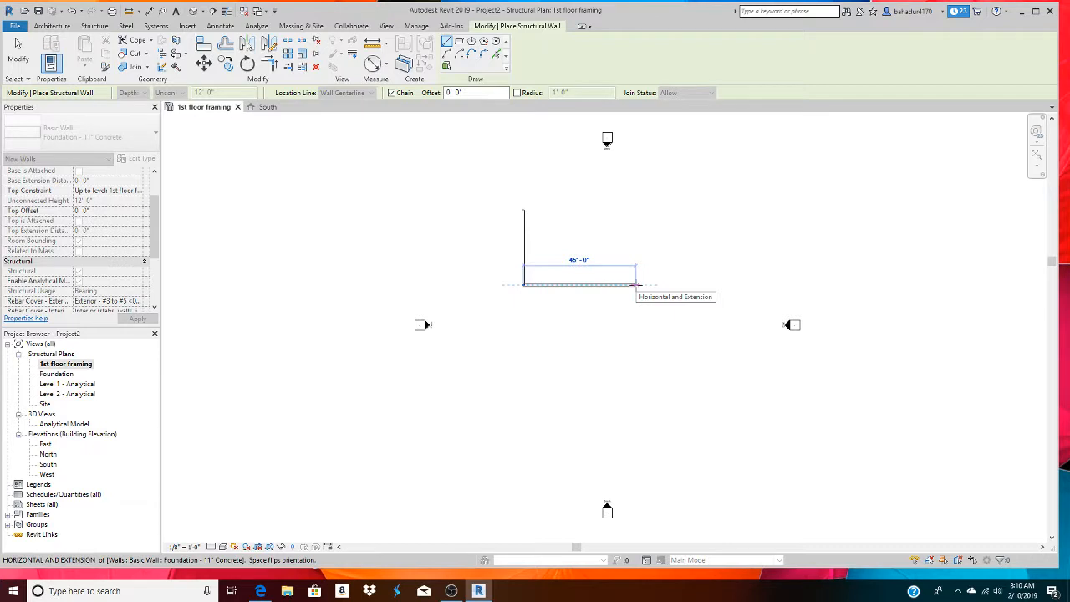
pyautogui.write('35')
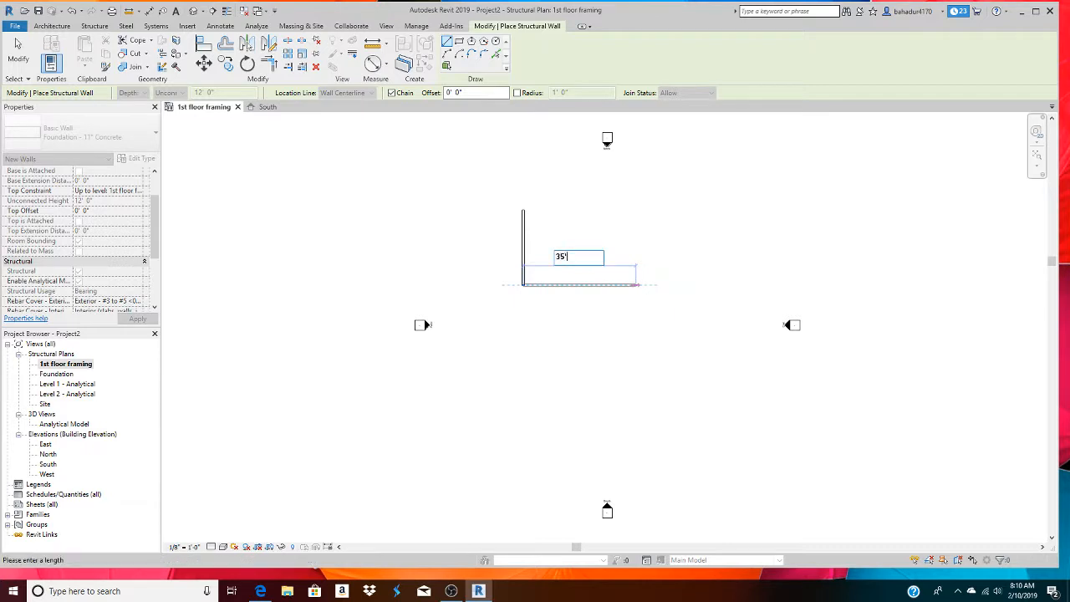
pyautogui.press('Return')
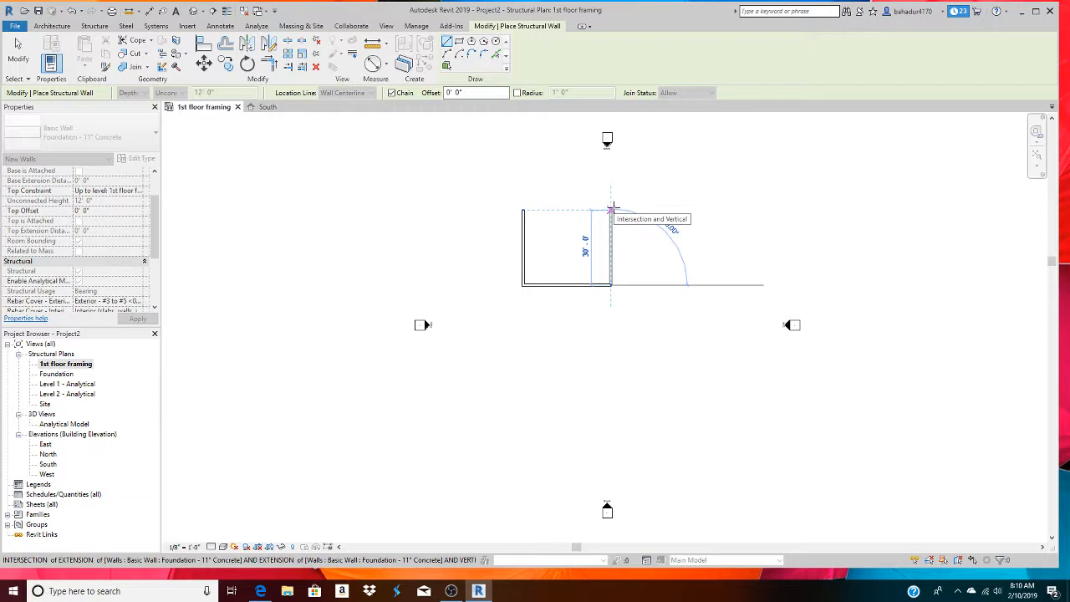
# Complete the rectangular foundation outline with a 30' wall straight up in plan and a closing wall back to the starting corner.
pyautogui.click(612, 207)
pyautogui.click(524, 209)
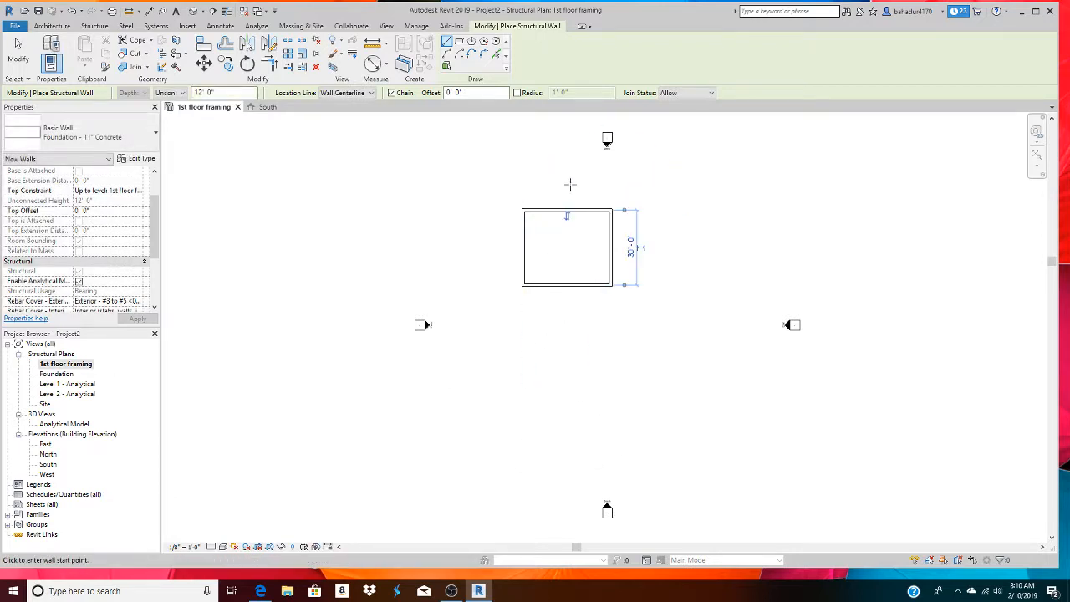
pyautogui.scroll(2, 563, 183)
pyautogui.scroll(1, 565, 217)
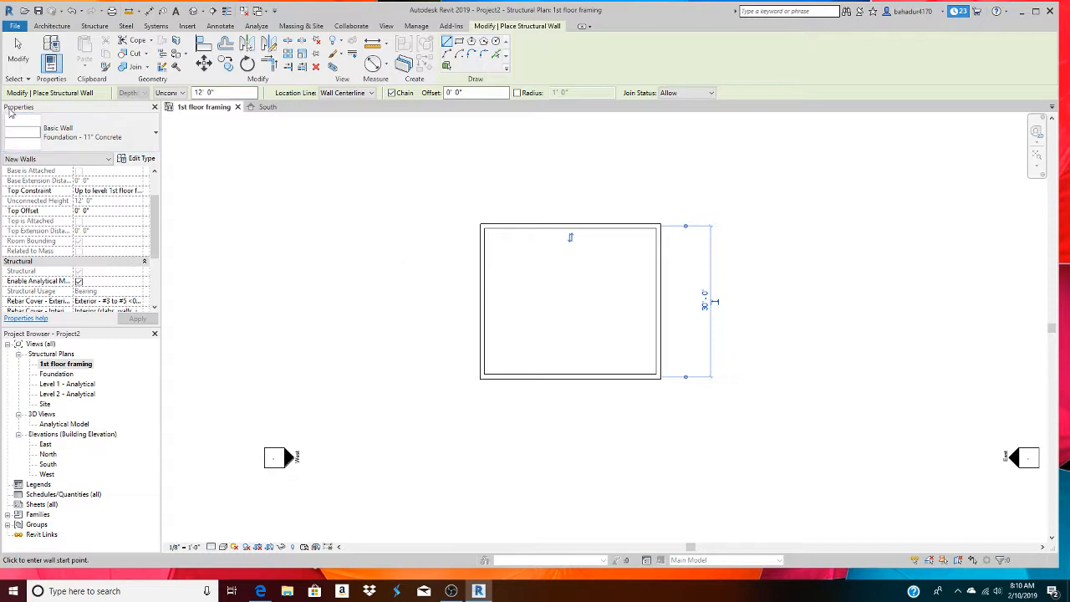
pyautogui.click(18, 52)
# Set the top constraint of the upper horizontal foundation wall to Up to level: Foundation.
pyautogui.click(542, 232)
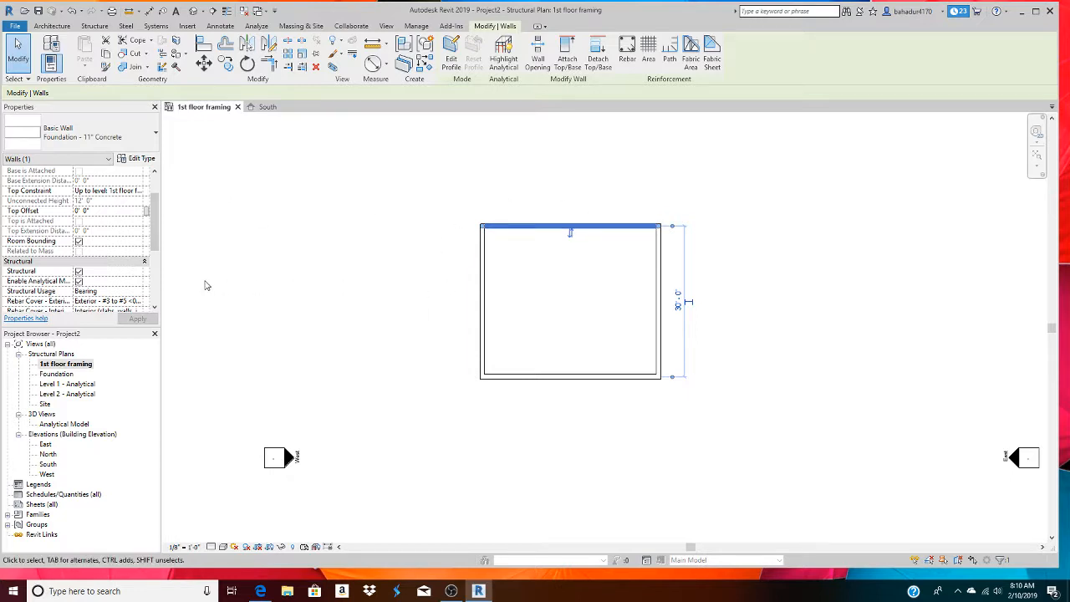
pyautogui.click(134, 195)
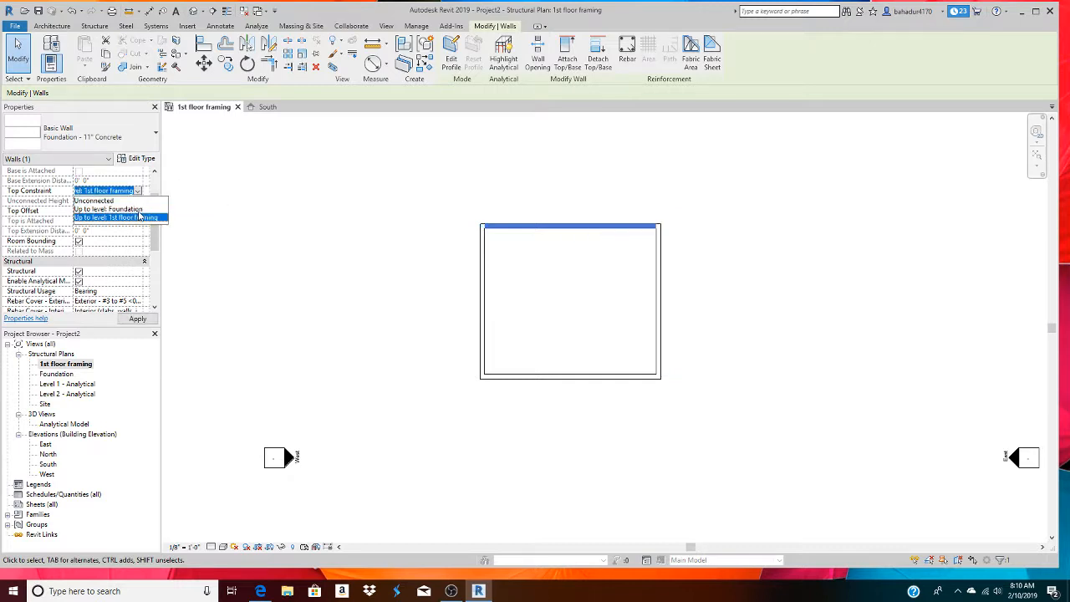
pyautogui.click(124, 209)
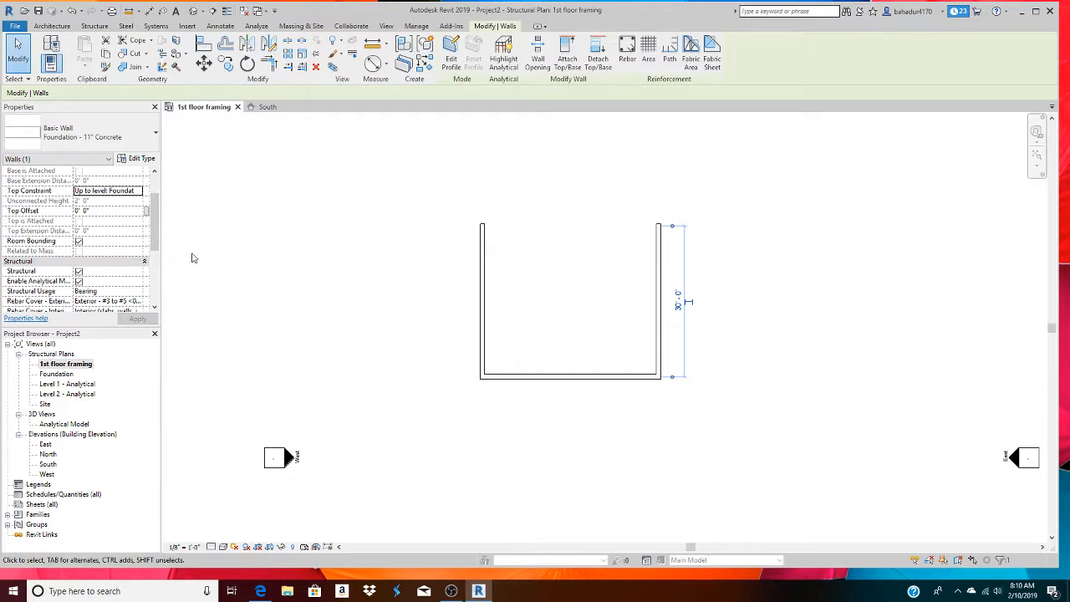
# Set the top constraint of the remaining three foundation walls together to Up to level: Foundation.
pyautogui.click(482, 284)
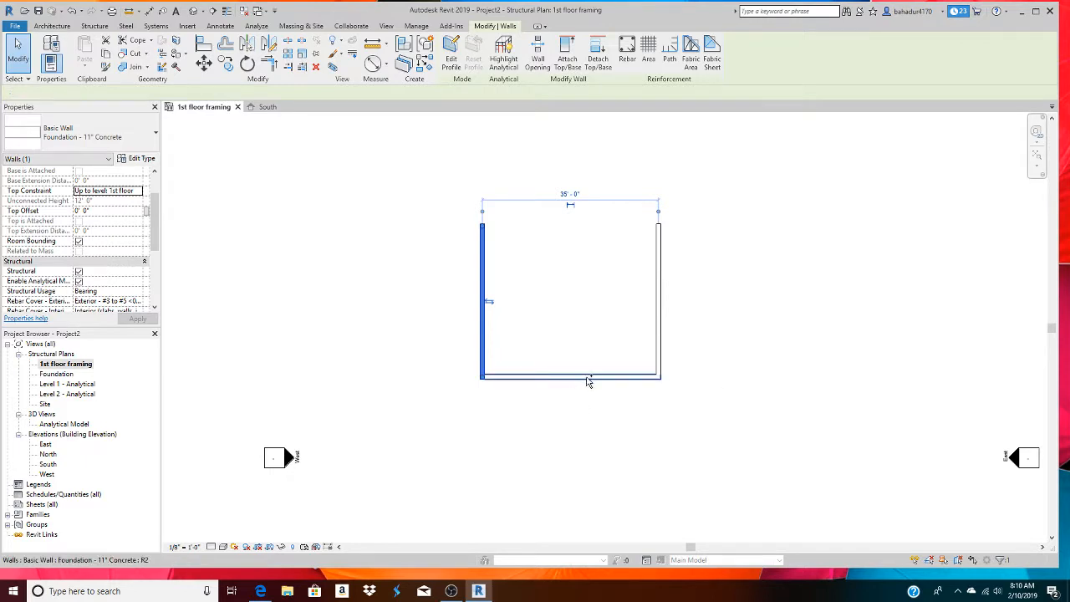
pyautogui.keyDown('ctrl'); pyautogui.click(589, 376); pyautogui.keyUp('ctrl')
pyautogui.keyDown('ctrl'); pyautogui.click(659, 351); pyautogui.keyUp('ctrl')
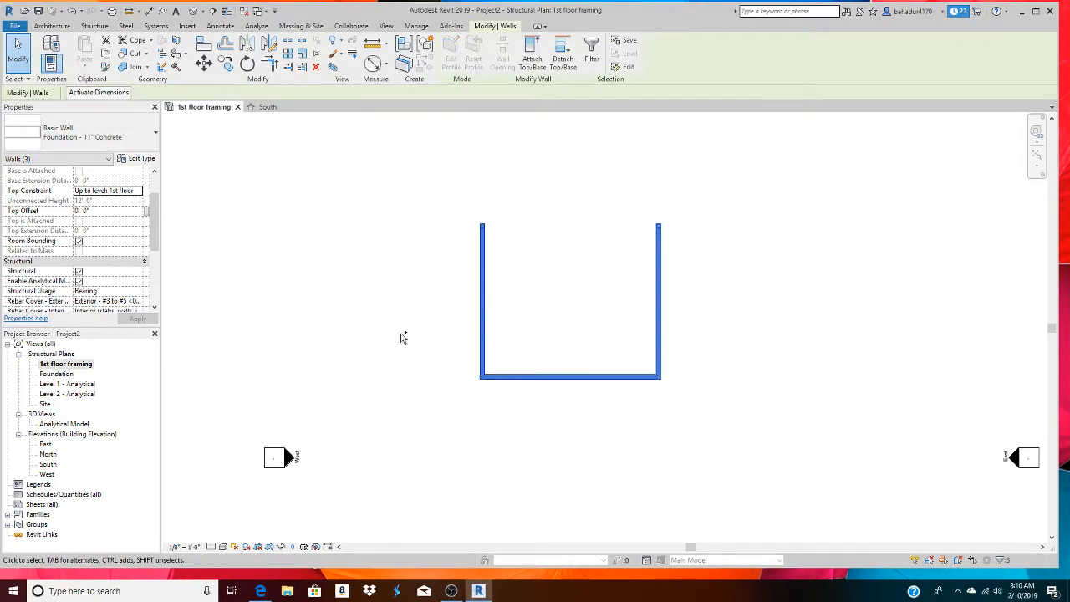
pyautogui.click(137, 190)
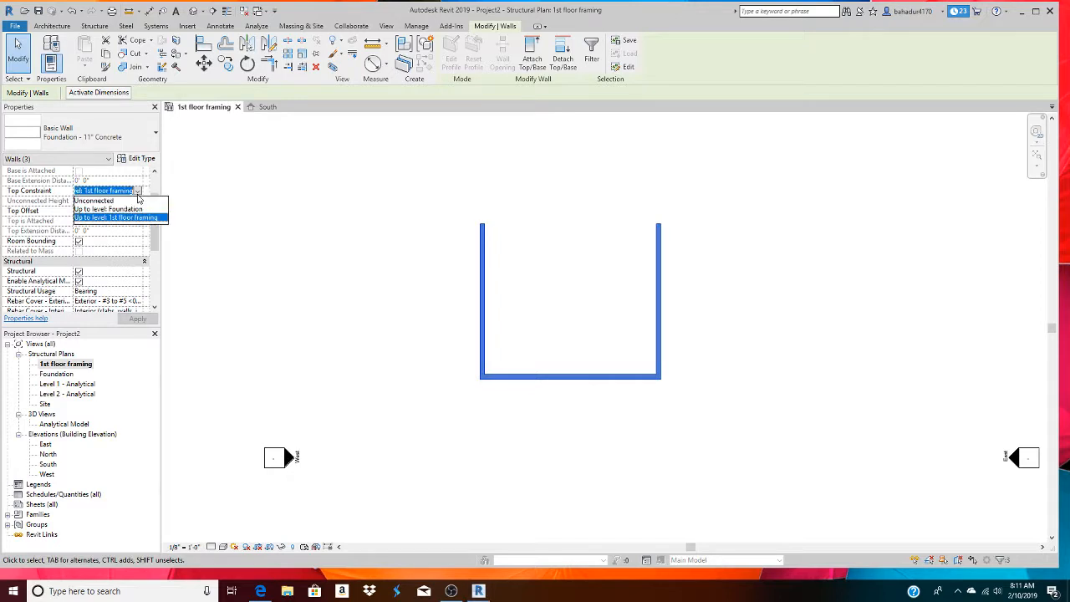
pyautogui.click(102, 210)
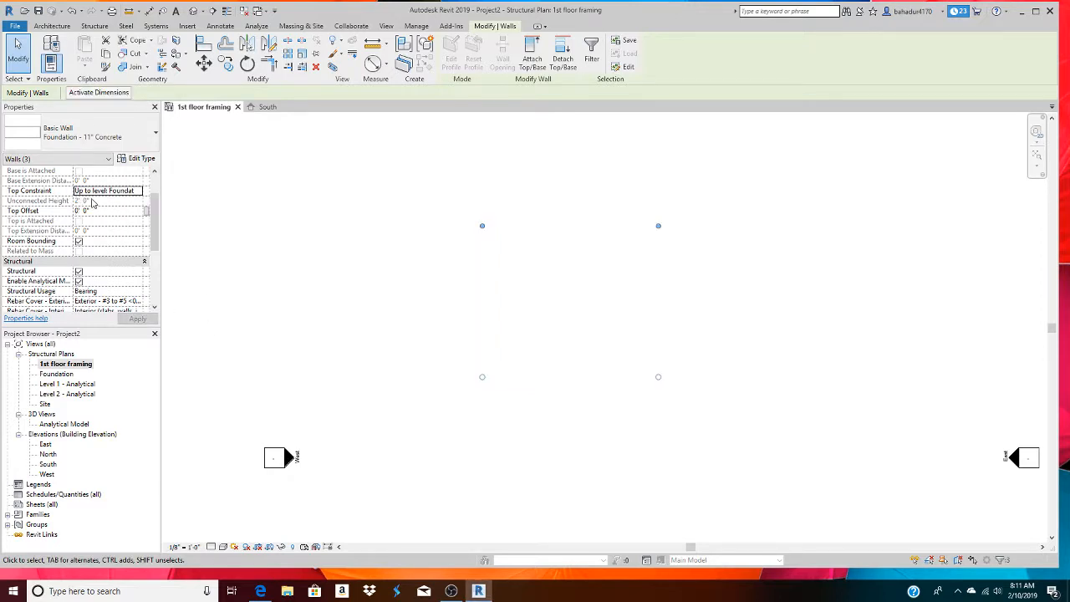
# Review the base and top constraints and offsets of the three selected walls.
pyautogui.click(91, 201)
pyautogui.click(87, 211)
pyautogui.moveTo(69, 211); pyautogui.dragTo(42, 231)
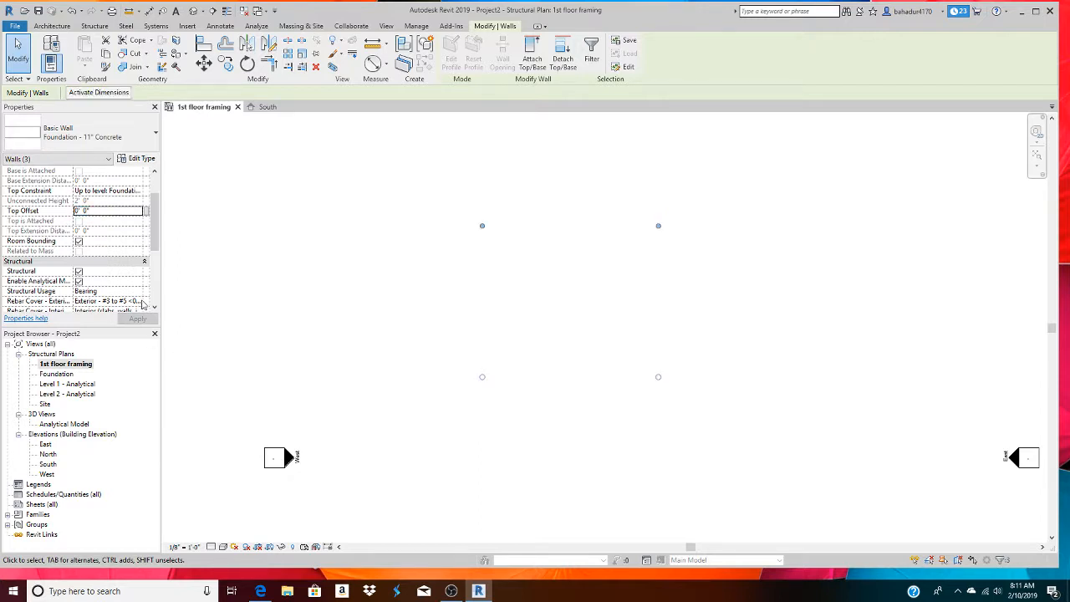
pyautogui.moveTo(154, 224)
pyautogui.mouseDown()
pyautogui.moveTo(154, 239)
pyautogui.moveTo(162, 220)
pyautogui.mouseUp()
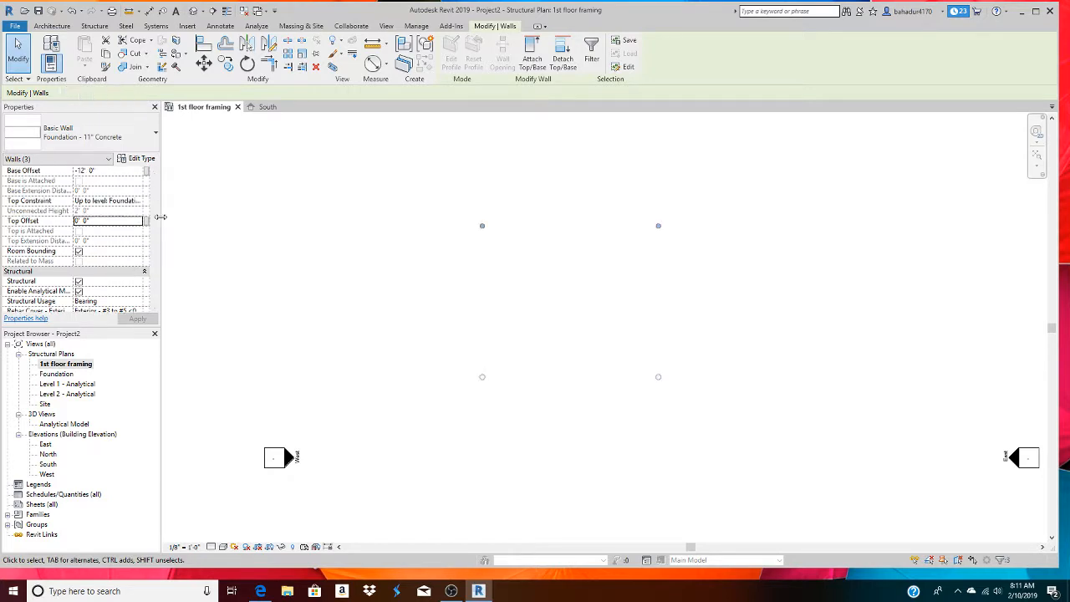
pyautogui.moveTo(155, 219); pyautogui.dragTo(174, 205)
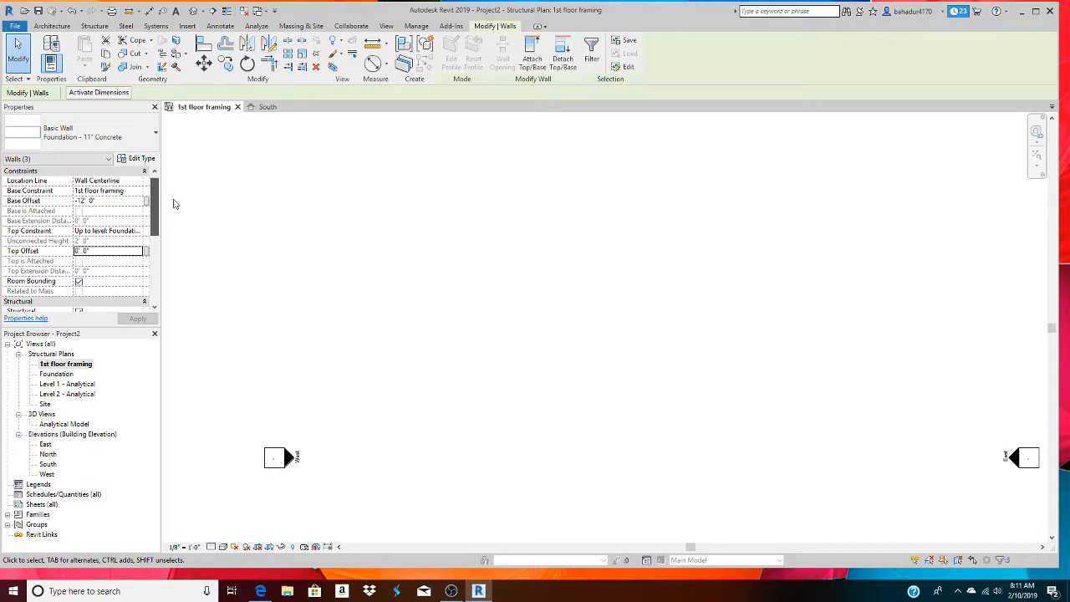
pyautogui.moveTo(176, 206); pyautogui.dragTo(177, 210)
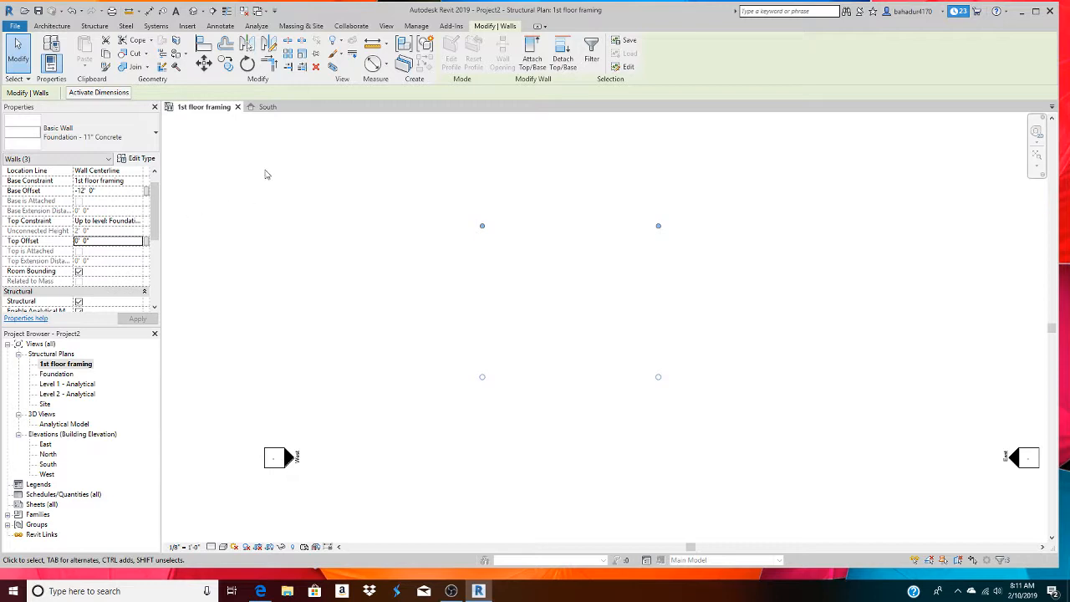
# Open the default 3D view and set its visual style to Realistic.
pyautogui.click(203, 11)
pyautogui.click(212, 28)
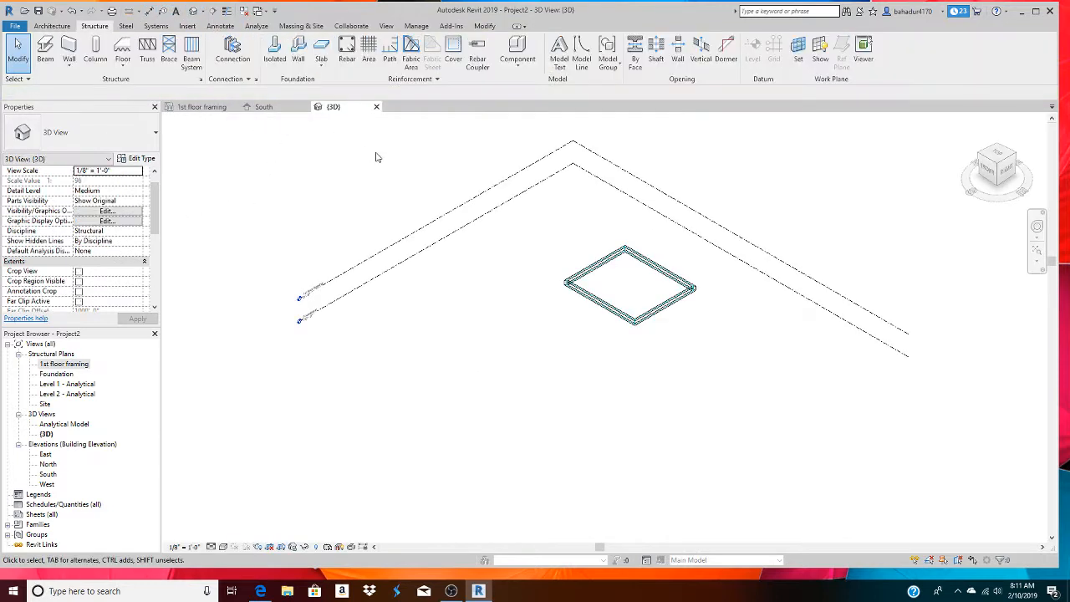
pyautogui.scroll(5, 557, 296)
pyautogui.scroll(1, 569, 293)
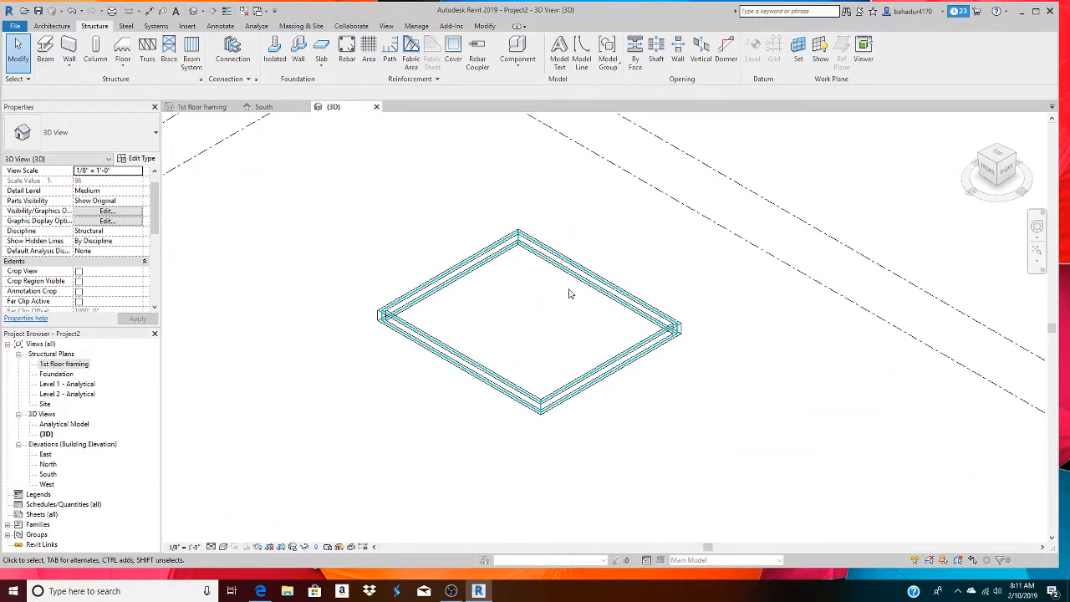
pyautogui.scroll(2, 590, 398)
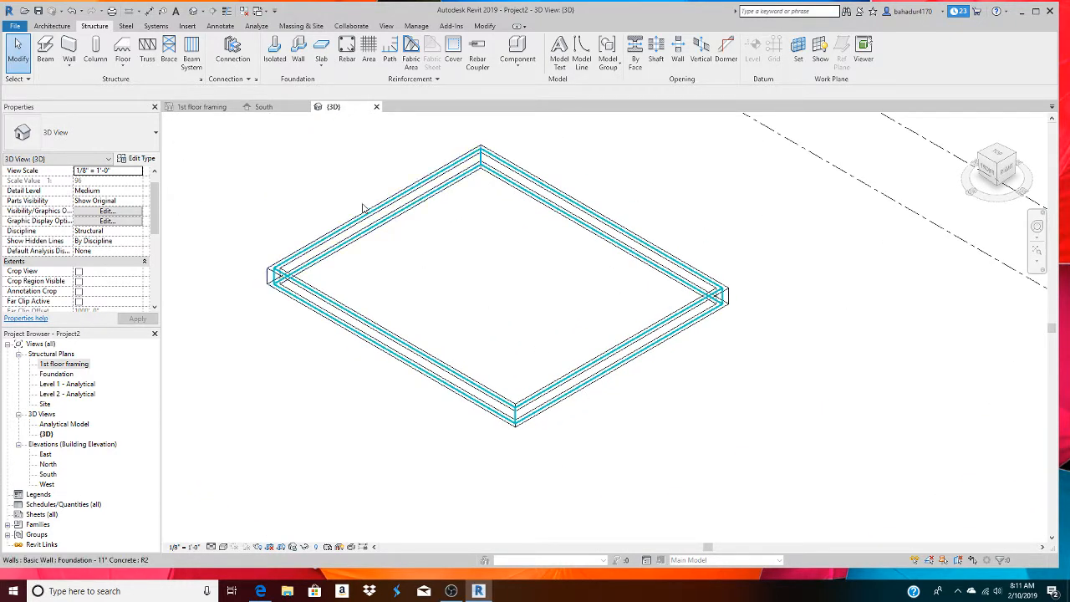
pyautogui.click(224, 547)
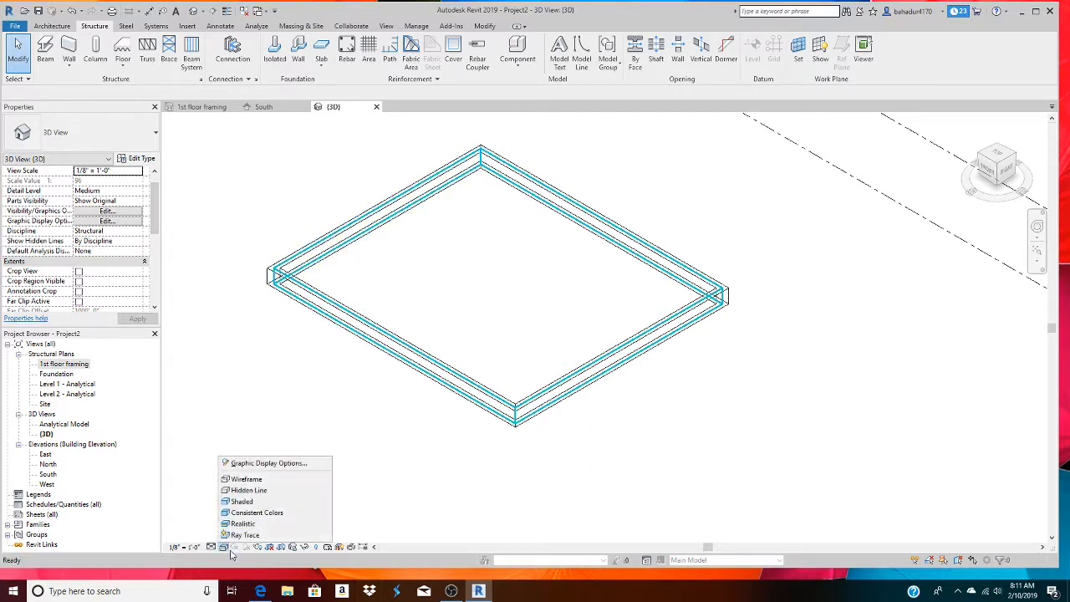
pyautogui.click(257, 525)
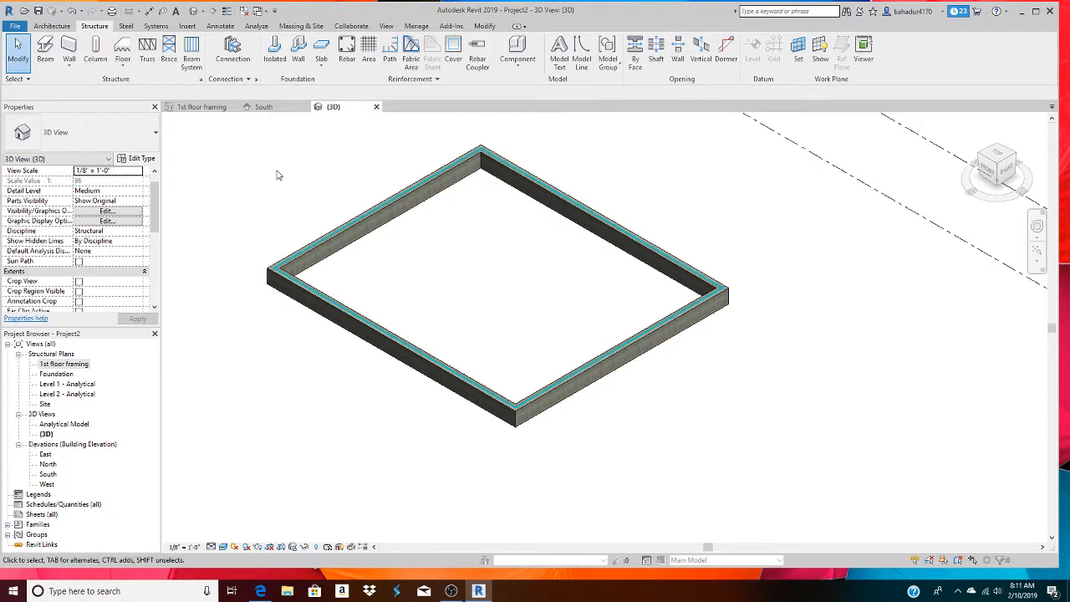
# Place Bearing Footing - 36" x 12" wall foundations under all four foundation walls.
pyautogui.click(300, 56)
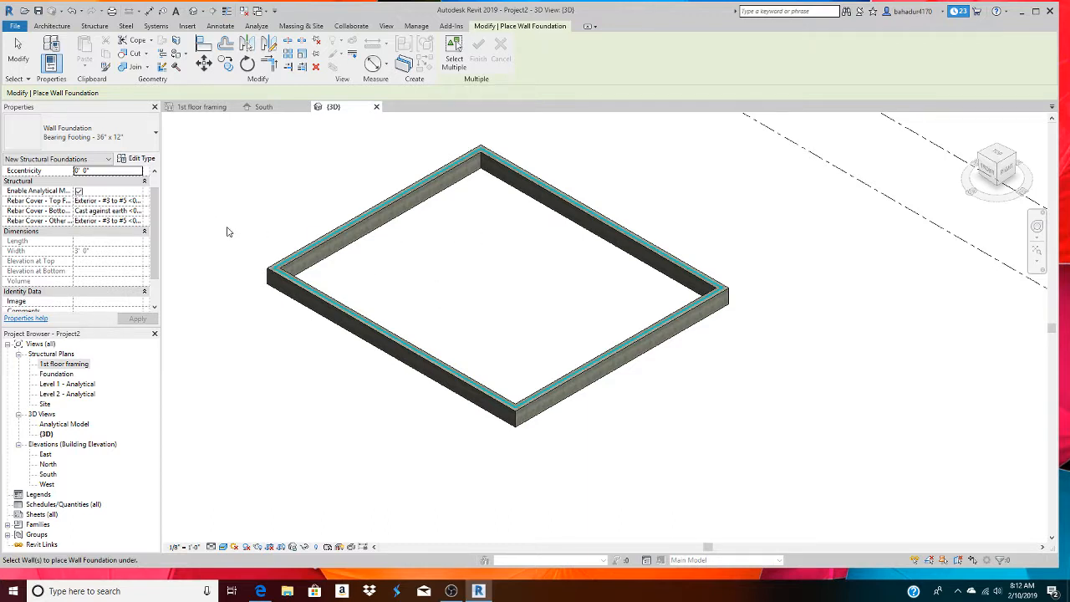
pyautogui.click(110, 140)
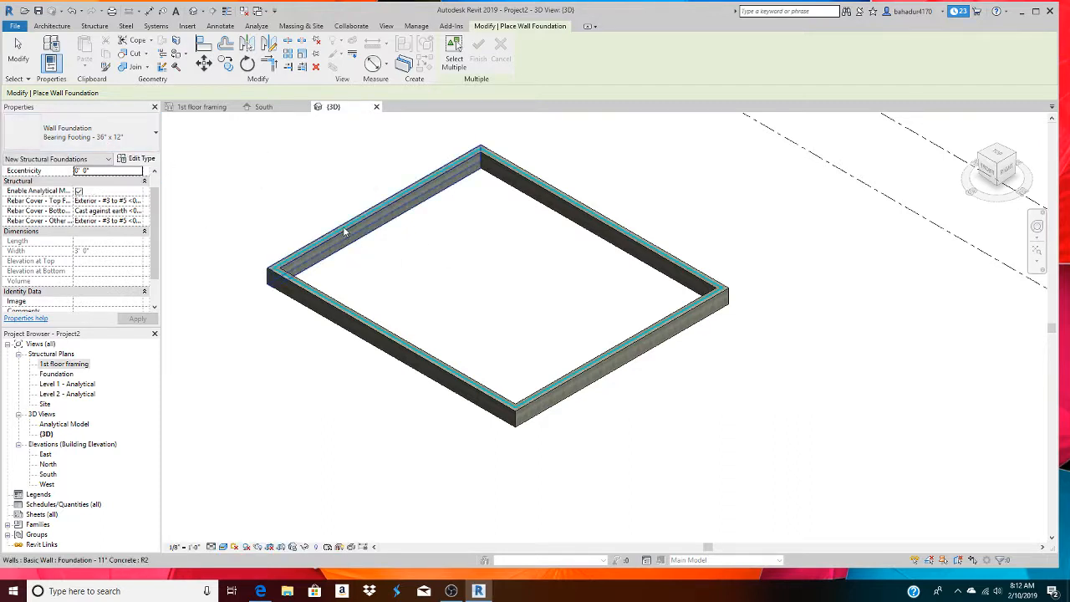
pyautogui.click(346, 238)
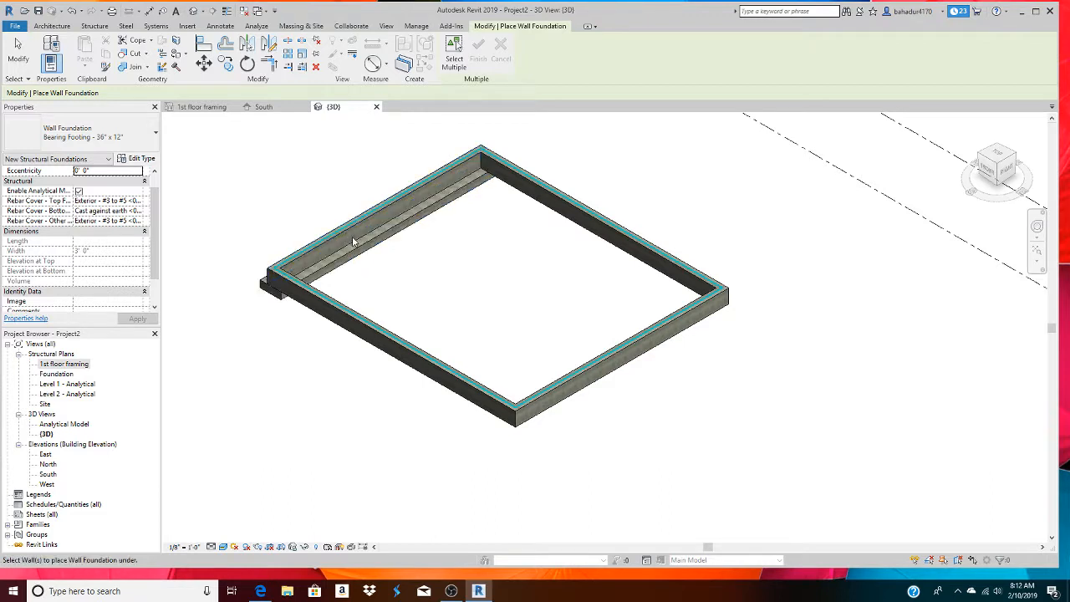
pyautogui.click(552, 208)
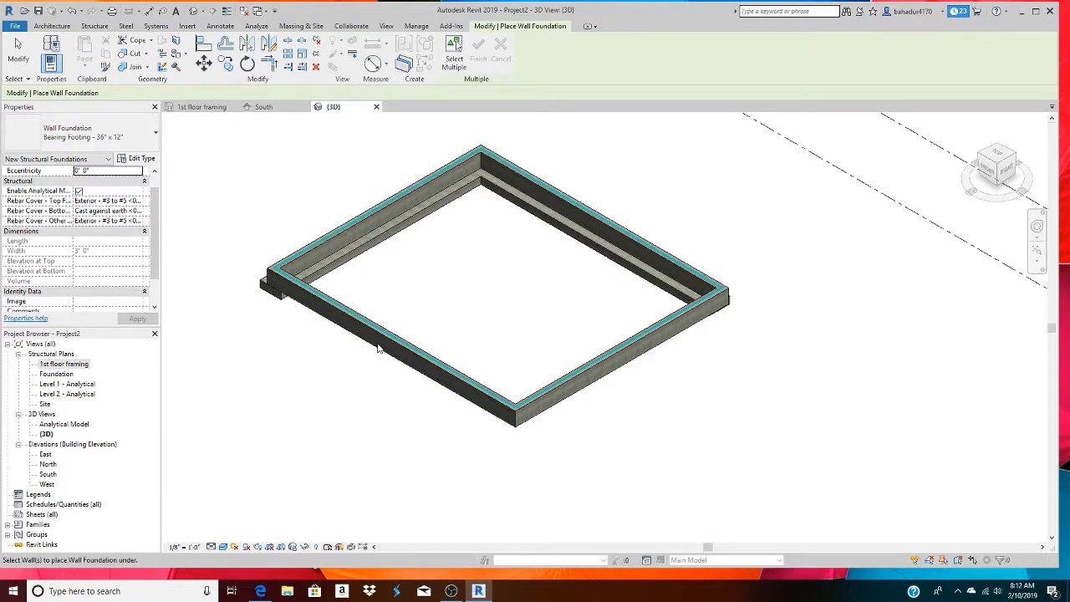
pyautogui.click(429, 364)
pyautogui.click(553, 405)
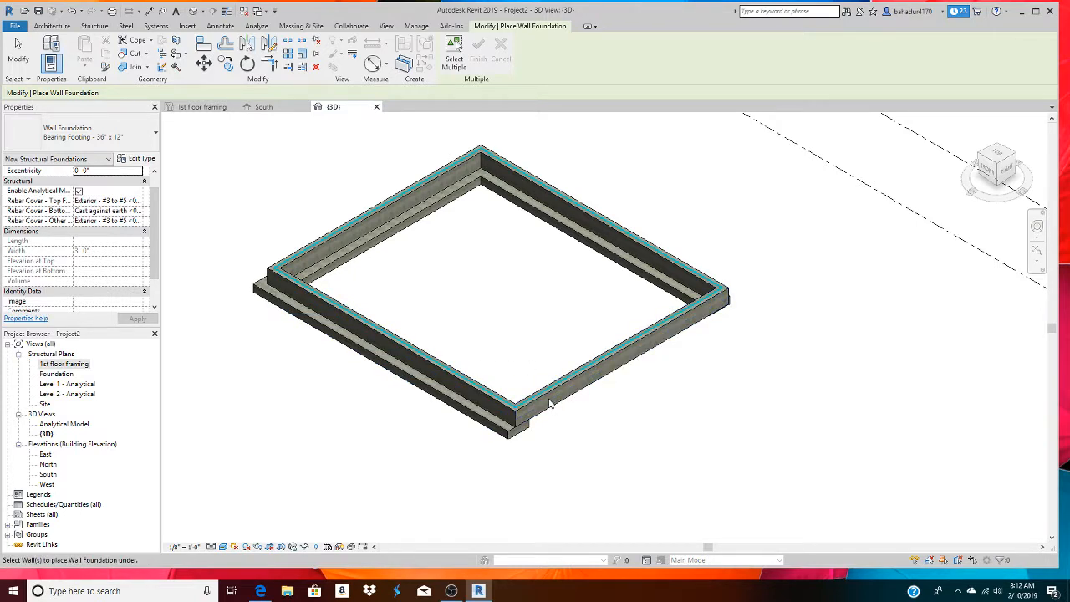
pyautogui.click(550, 399)
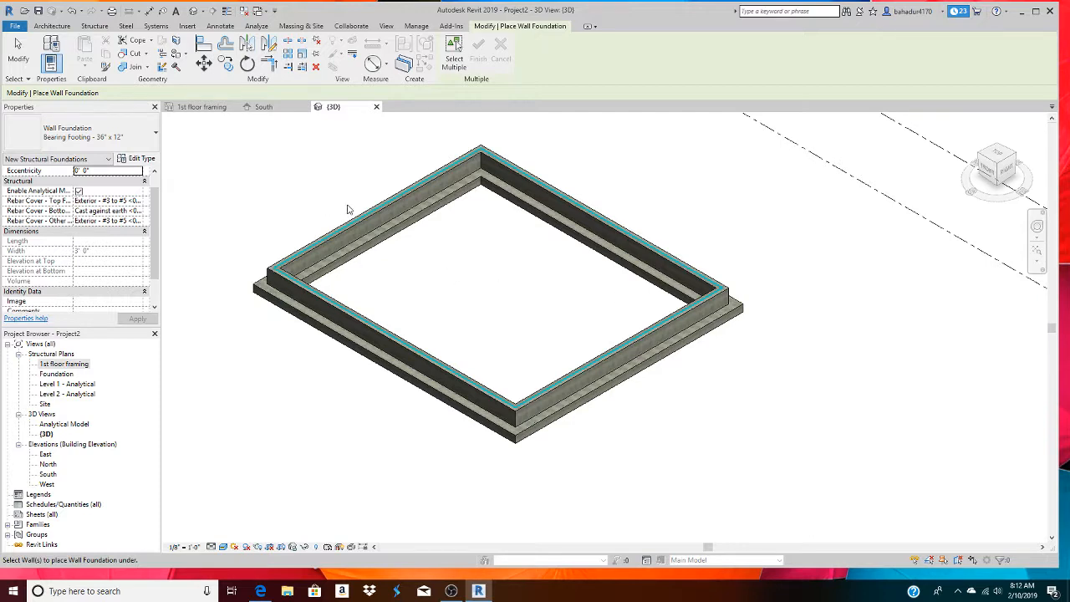
# Check the 1st floor framing plan and return to the 3D view.
pyautogui.click(280, 108)
pyautogui.click(195, 109)
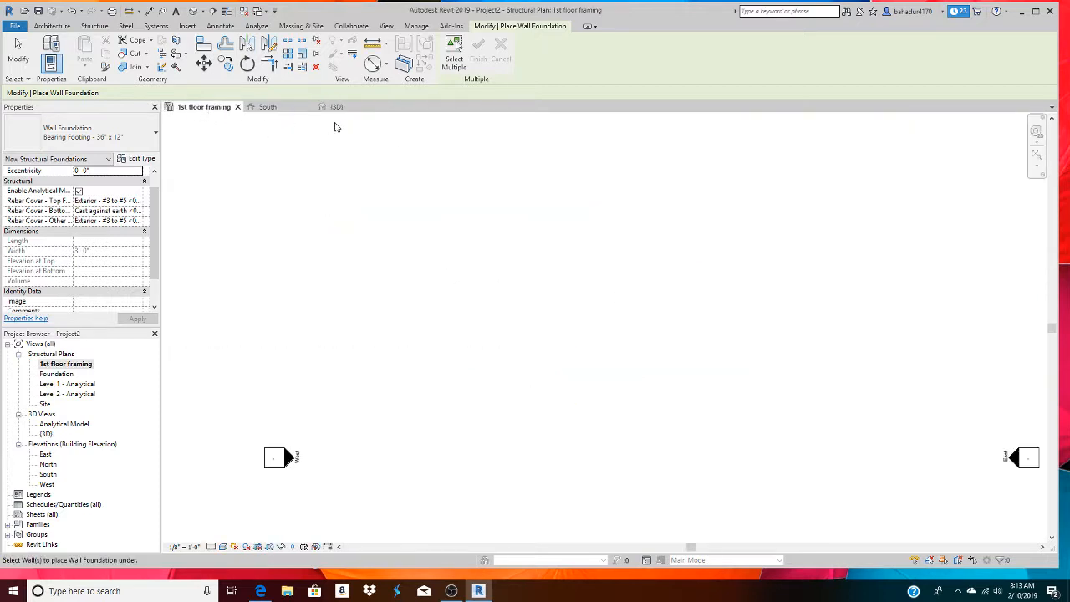
pyautogui.click(283, 113)
pyautogui.click(332, 107)
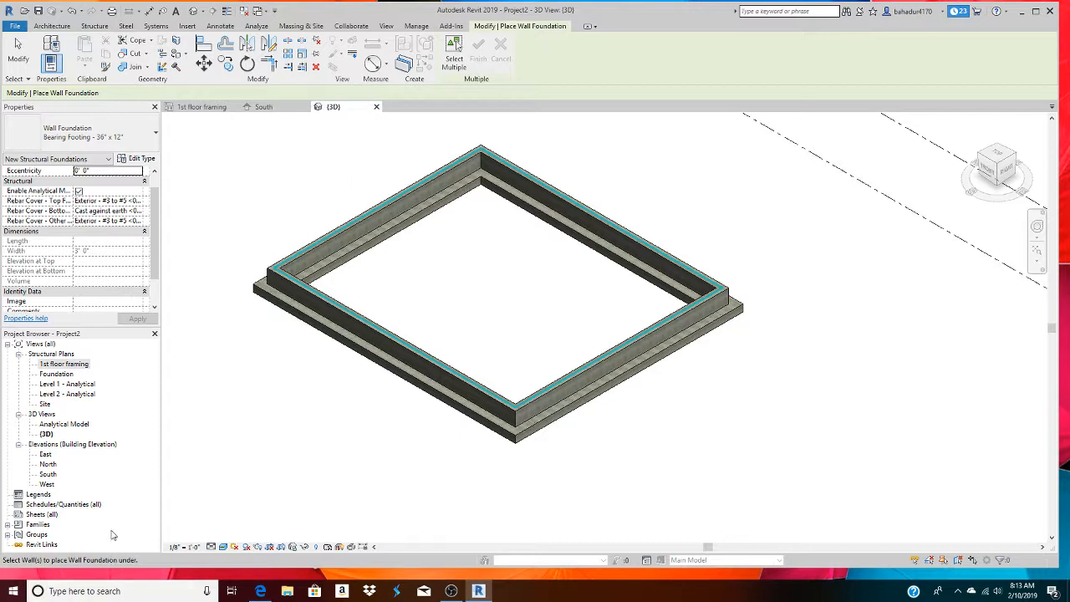
# Open the Foundation structural plan and set its visual style to Realistic.
pyautogui.doubleClick(55, 374)
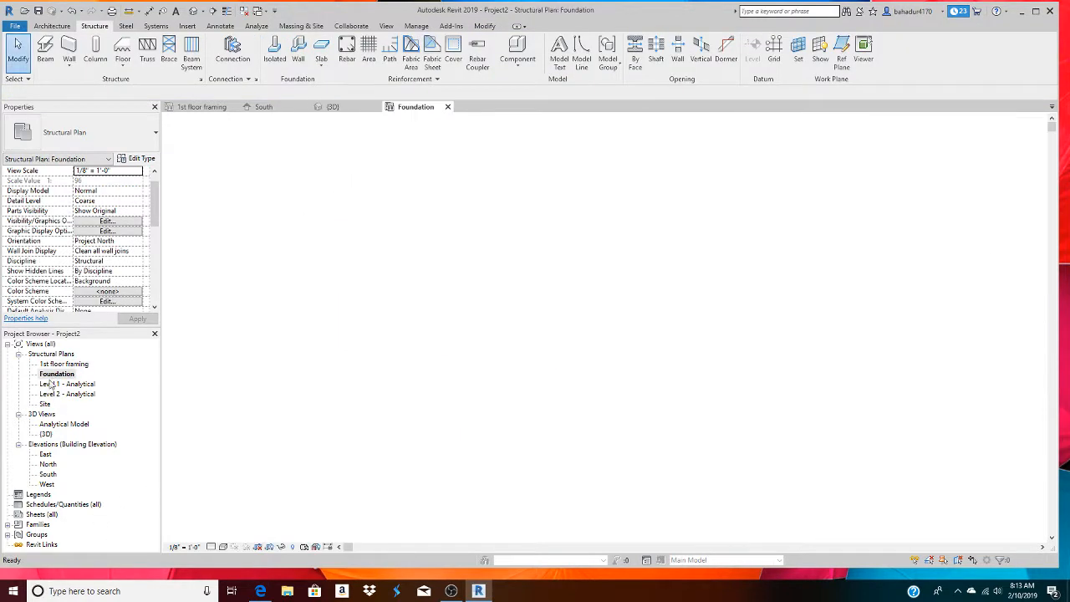
pyautogui.scroll(5, 557, 238)
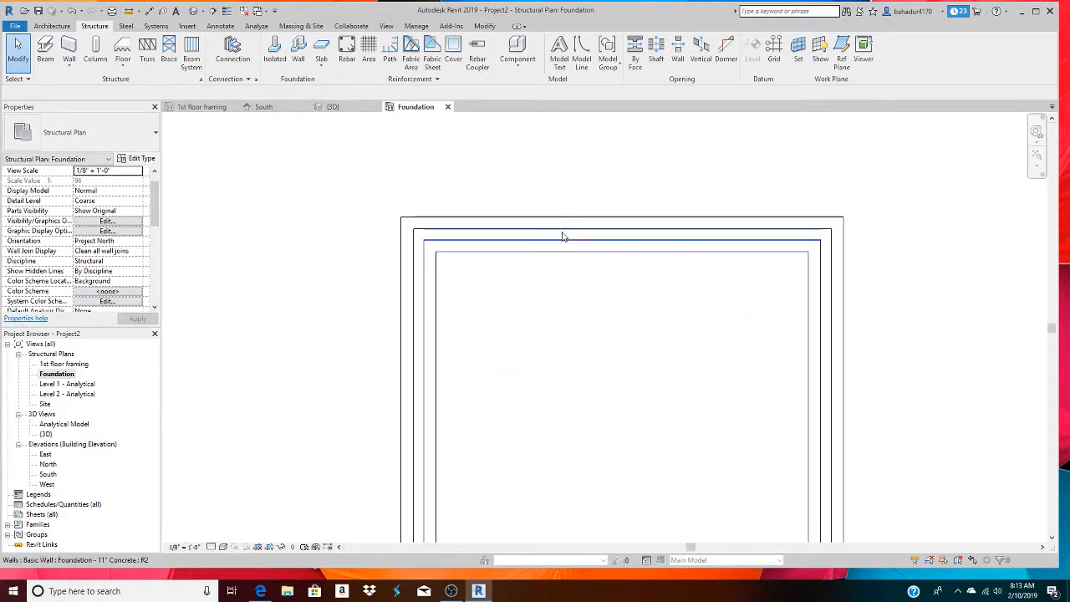
pyautogui.scroll(1, 555, 250)
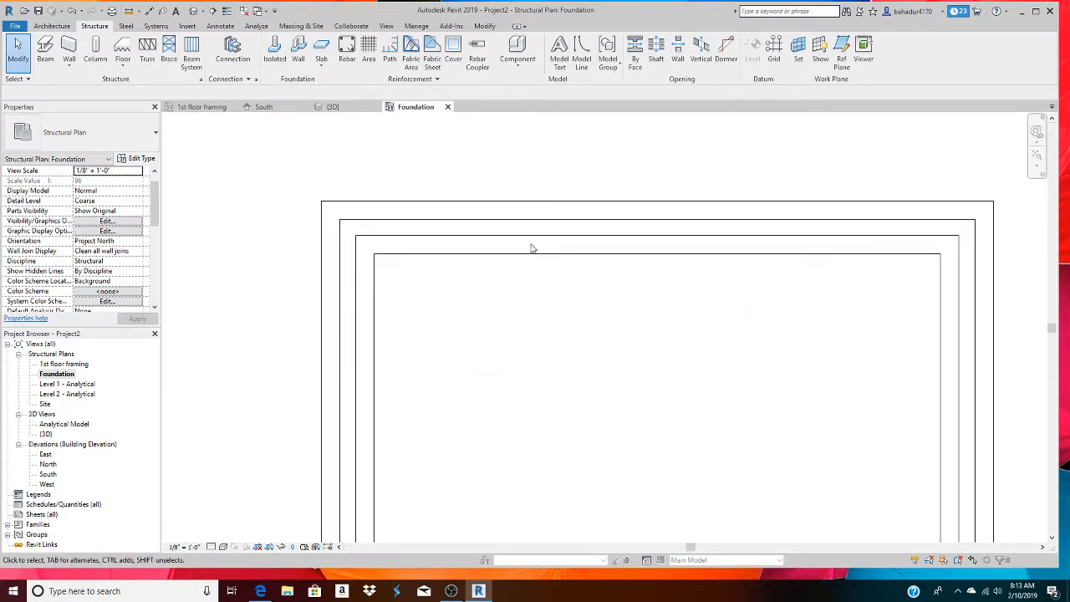
pyautogui.scroll(2, 530, 244)
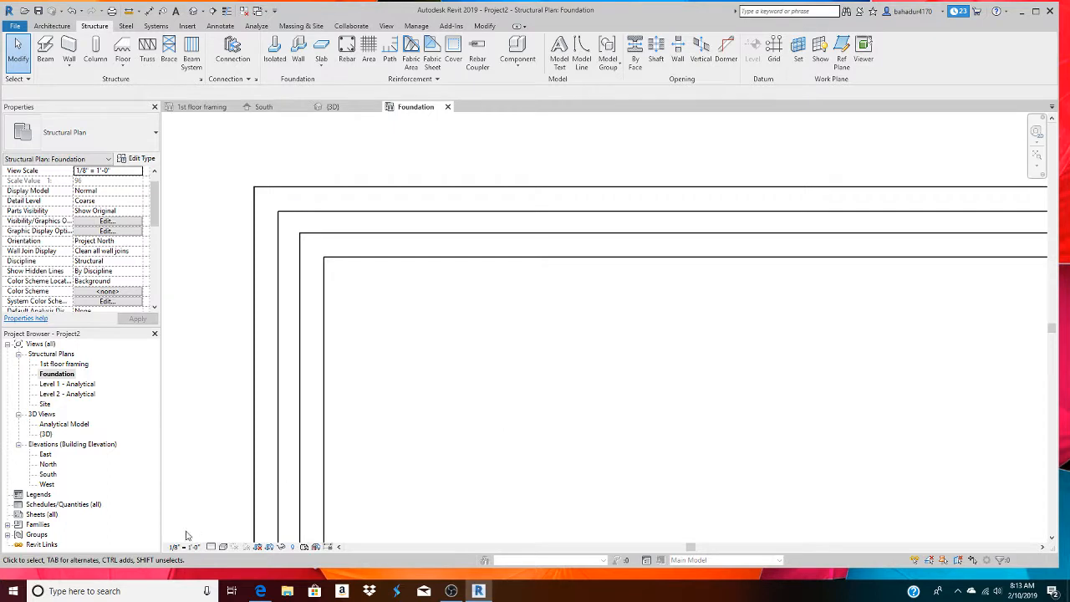
pyautogui.click(223, 547)
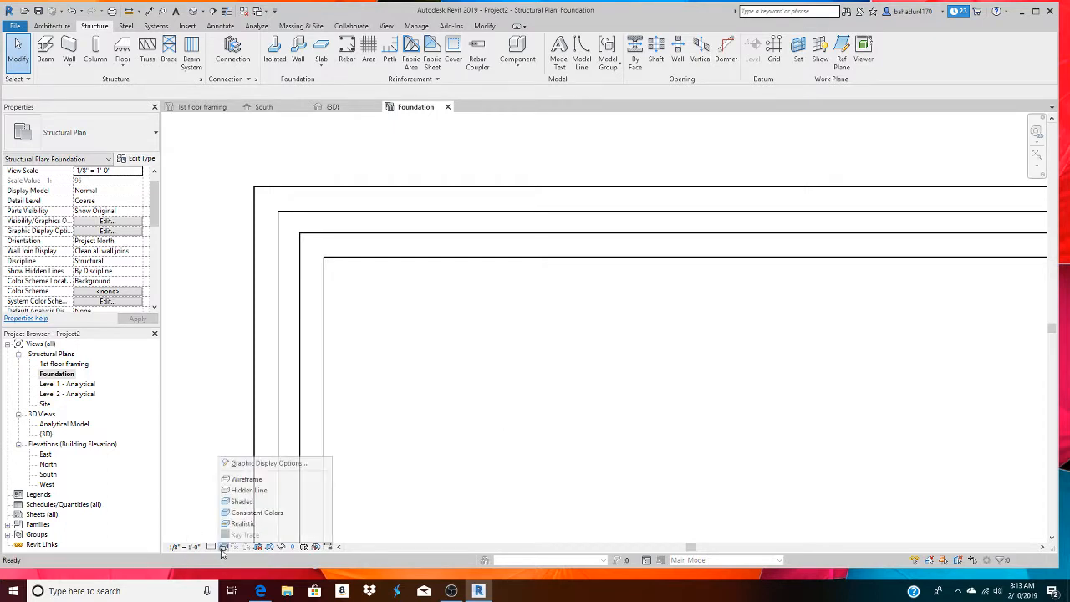
pyautogui.click(263, 525)
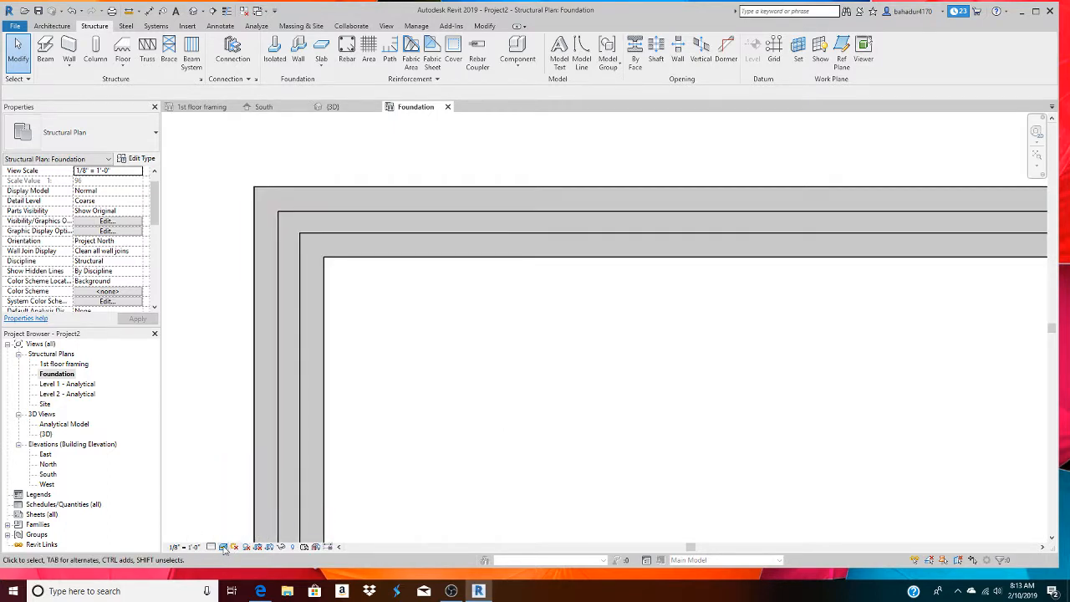
# Try the Consistent Colors visual style in the Foundation plan and return to Realistic.
pyautogui.click(223, 547)
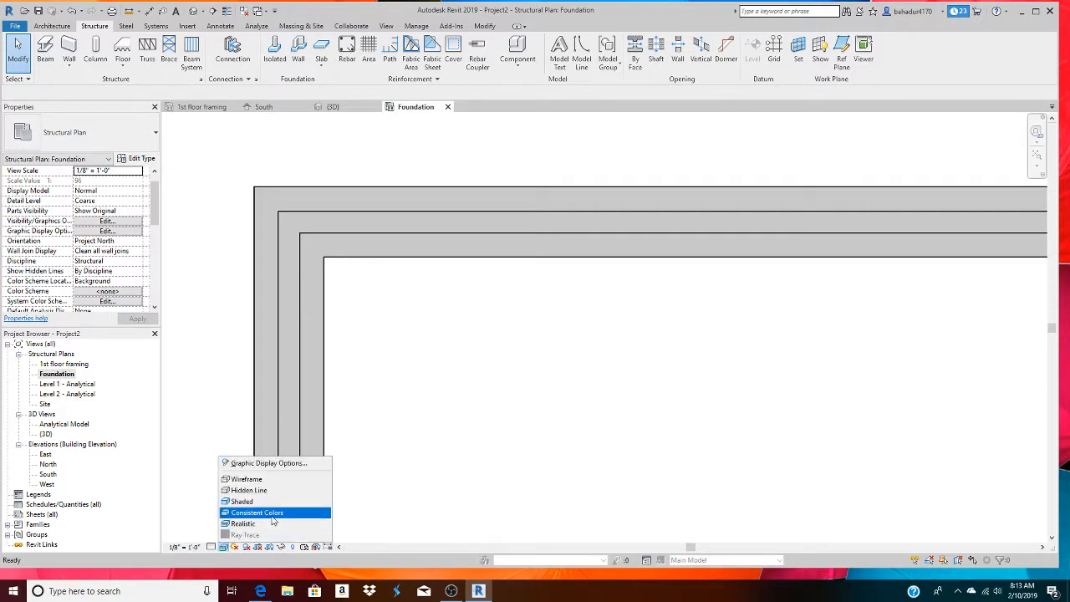
pyautogui.click(264, 513)
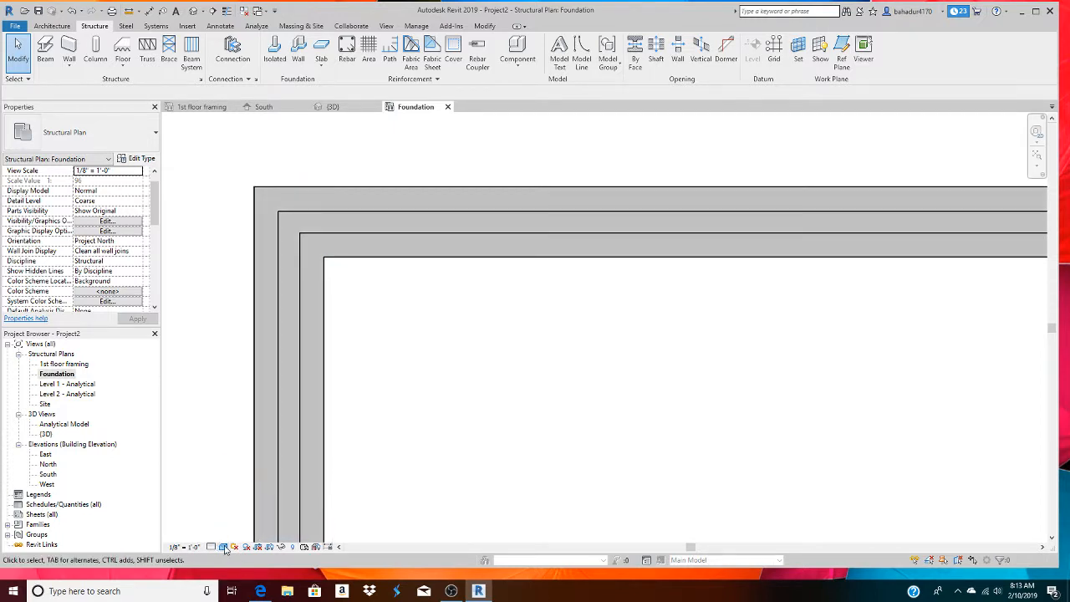
pyautogui.click(223, 547)
pyautogui.click(239, 524)
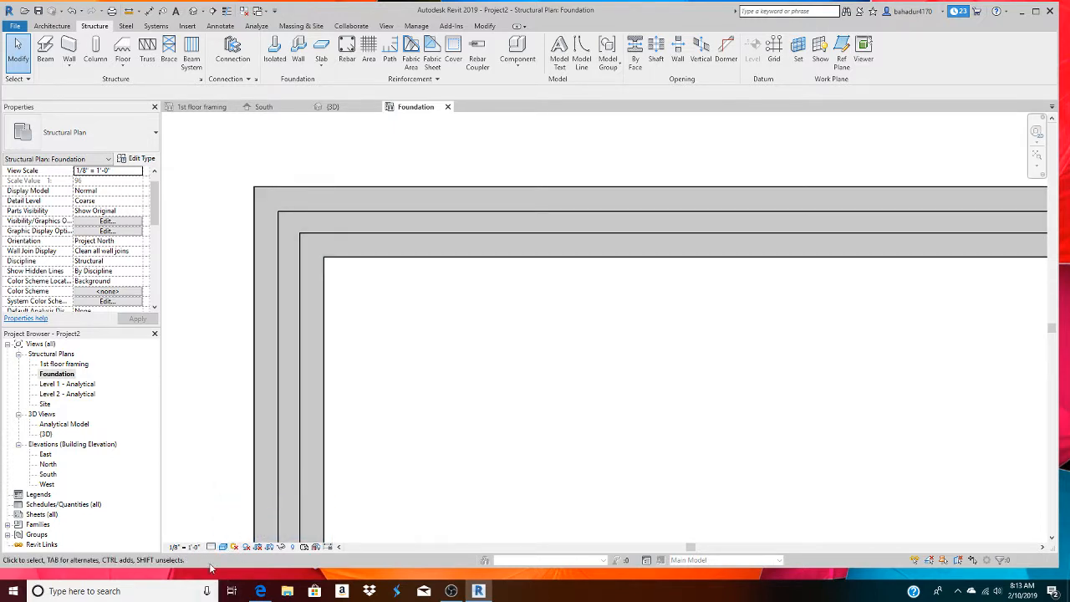
# Try the Fine and Medium detail levels in the Foundation plan and return to Coarse.
pyautogui.click(210, 547)
pyautogui.click(221, 536)
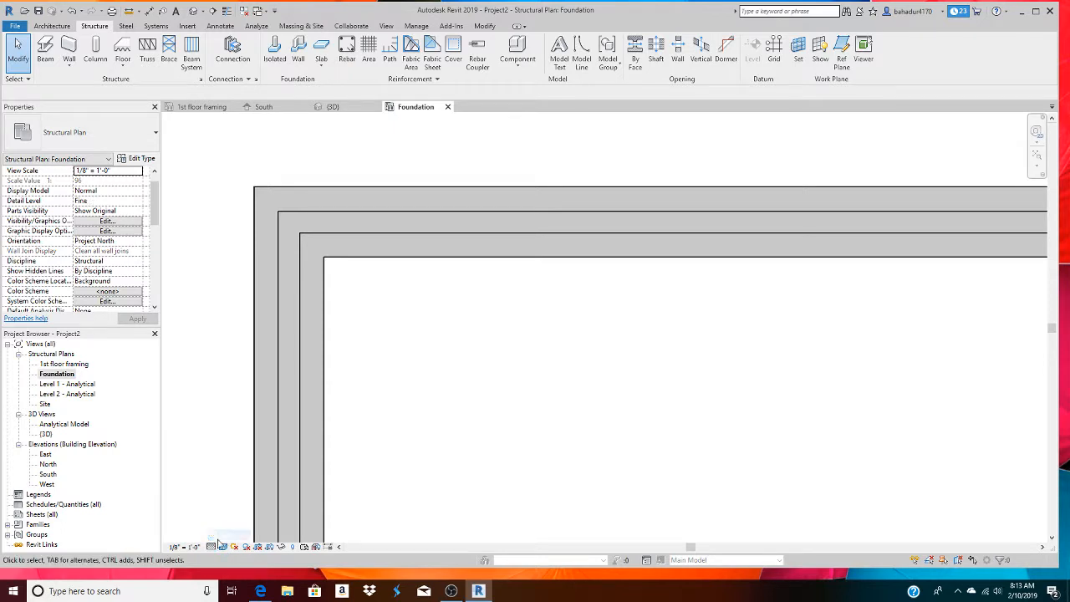
pyautogui.click(210, 546)
pyautogui.click(225, 528)
pyautogui.click(210, 547)
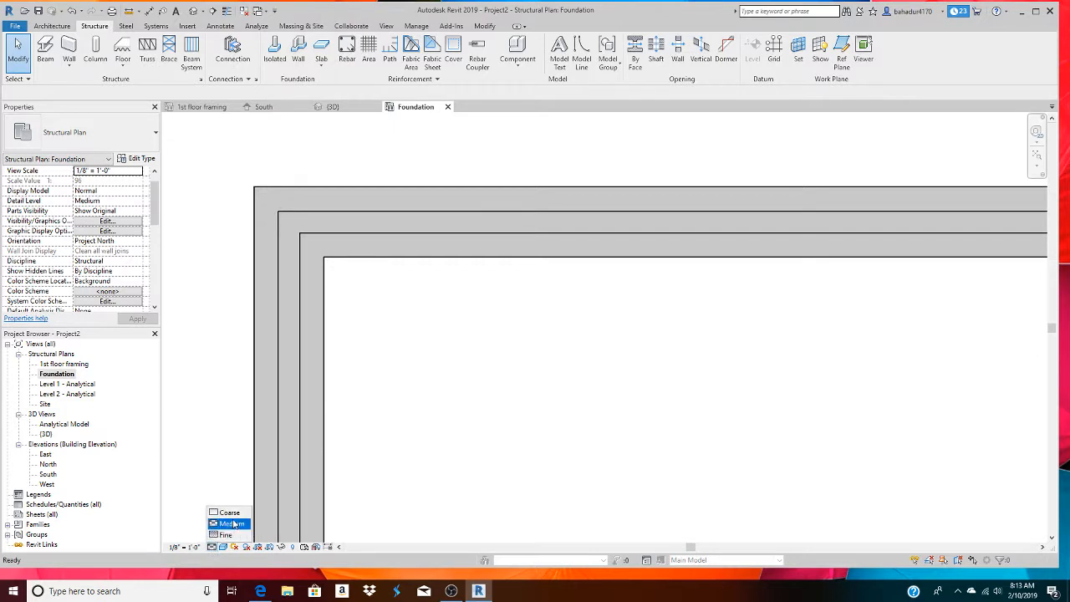
pyautogui.click(232, 513)
pyautogui.scroll(-3, 425, 461)
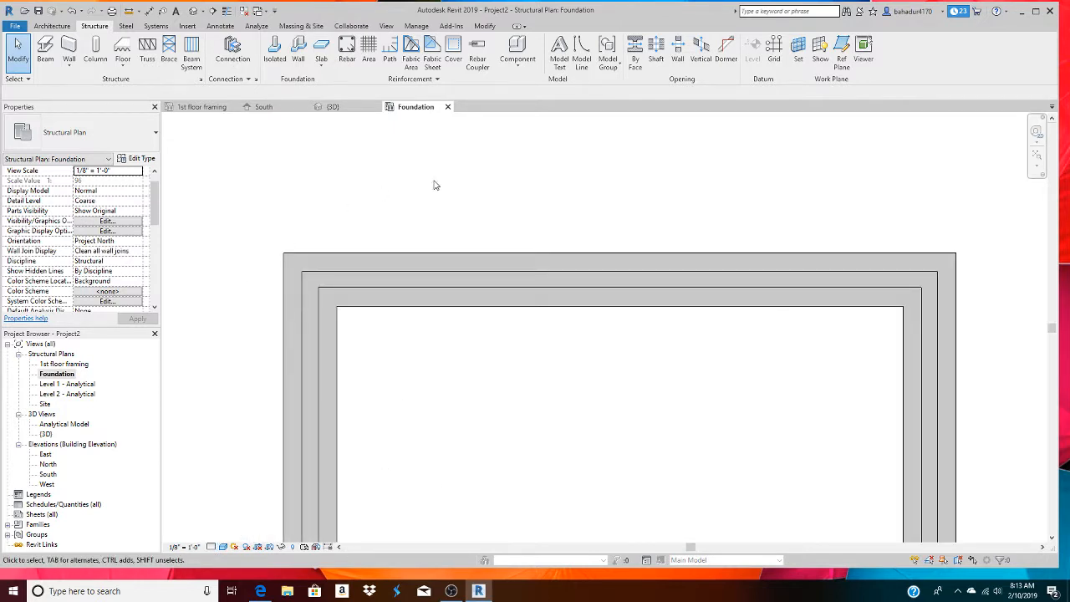
# Add an aligned dimension across the full width of the plan's left-hand footing and move its text outside the footing.
pyautogui.click(332, 107)
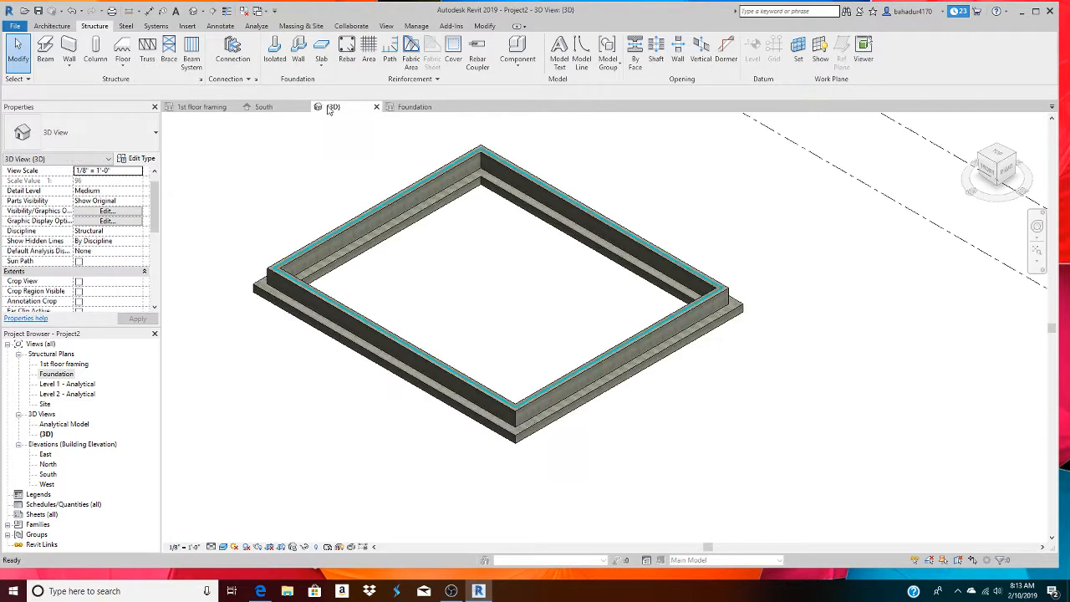
pyautogui.click(400, 107)
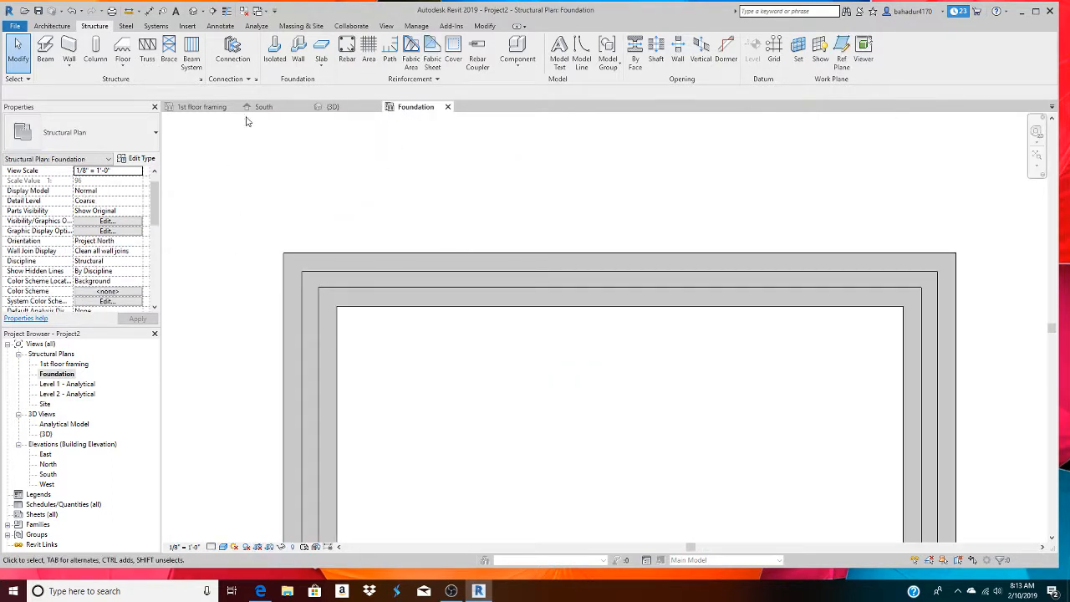
pyautogui.click(221, 26)
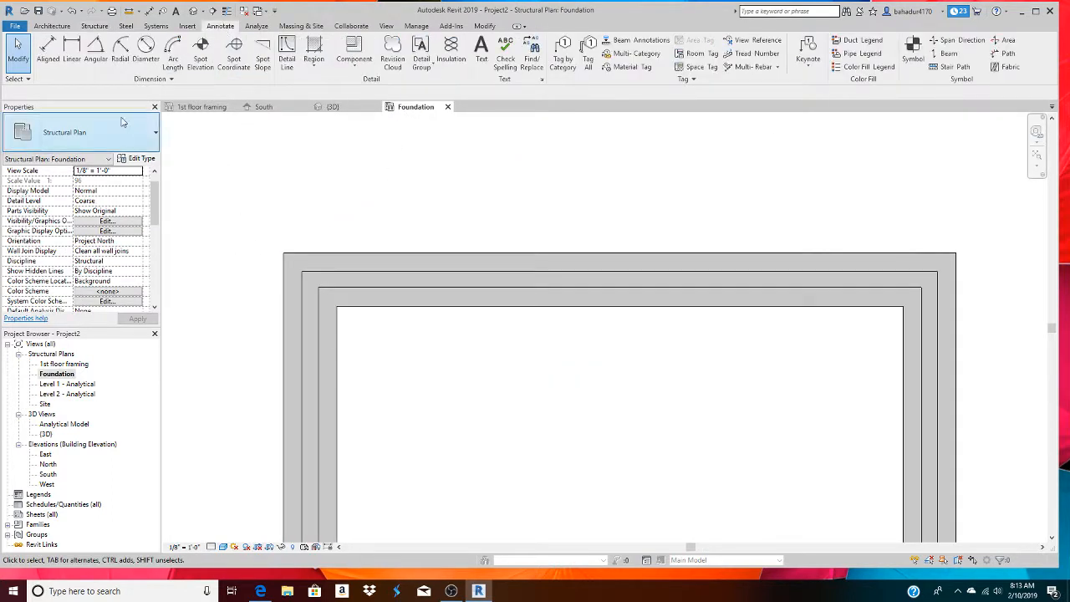
pyautogui.click(47, 51)
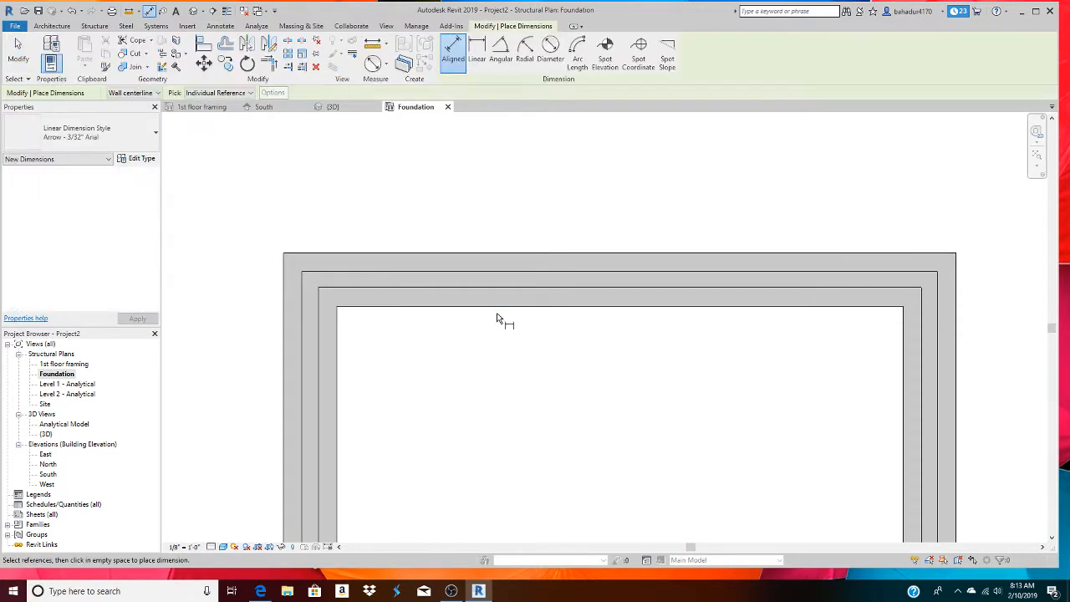
pyautogui.click(288, 355)
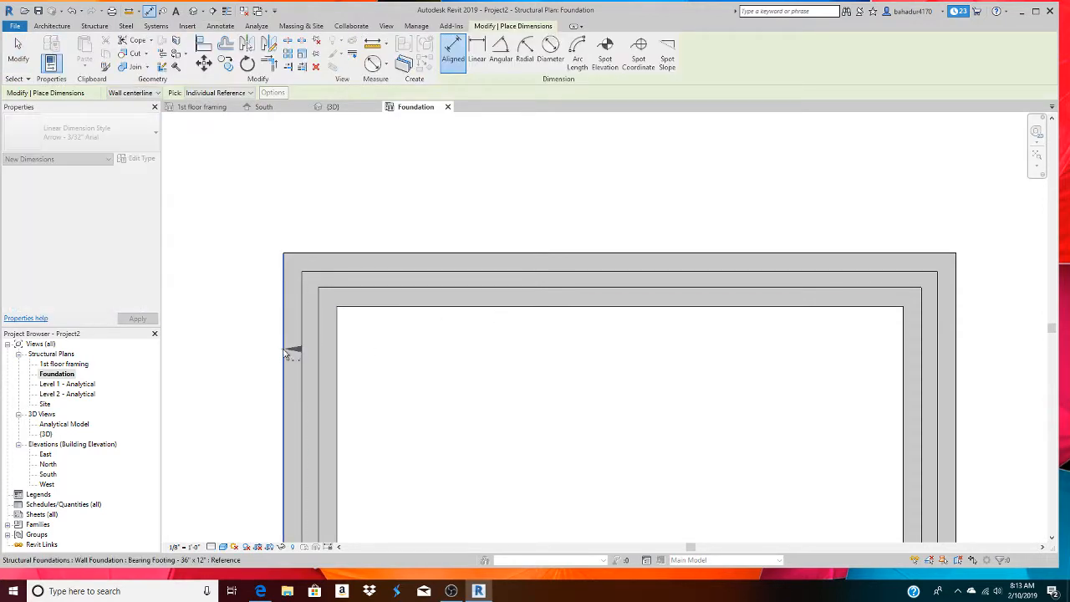
pyautogui.click(337, 360)
pyautogui.click(346, 354)
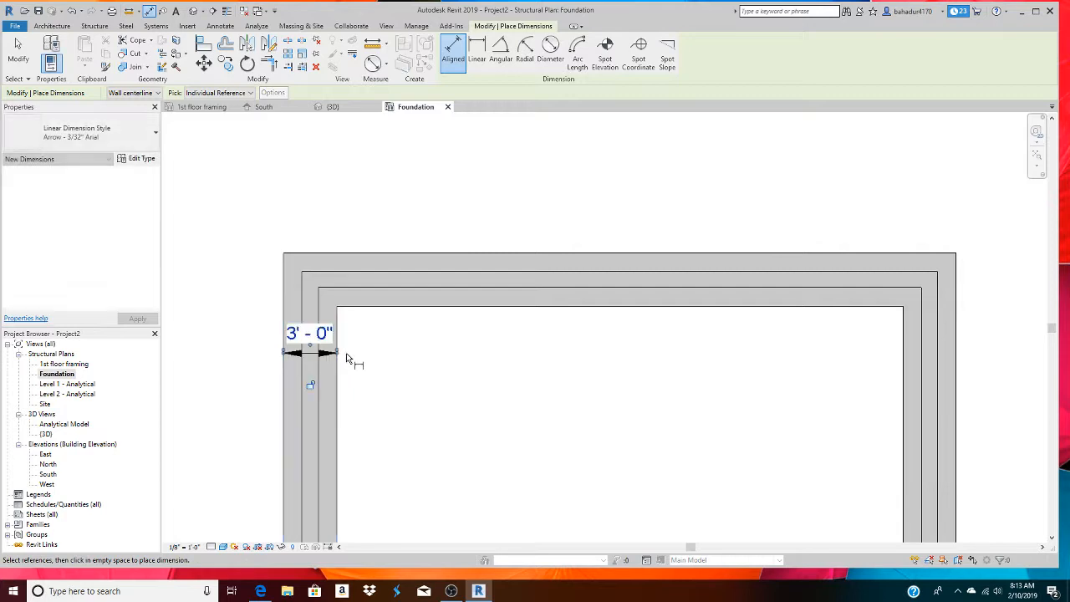
pyautogui.moveTo(311, 347); pyautogui.dragTo(220, 304)
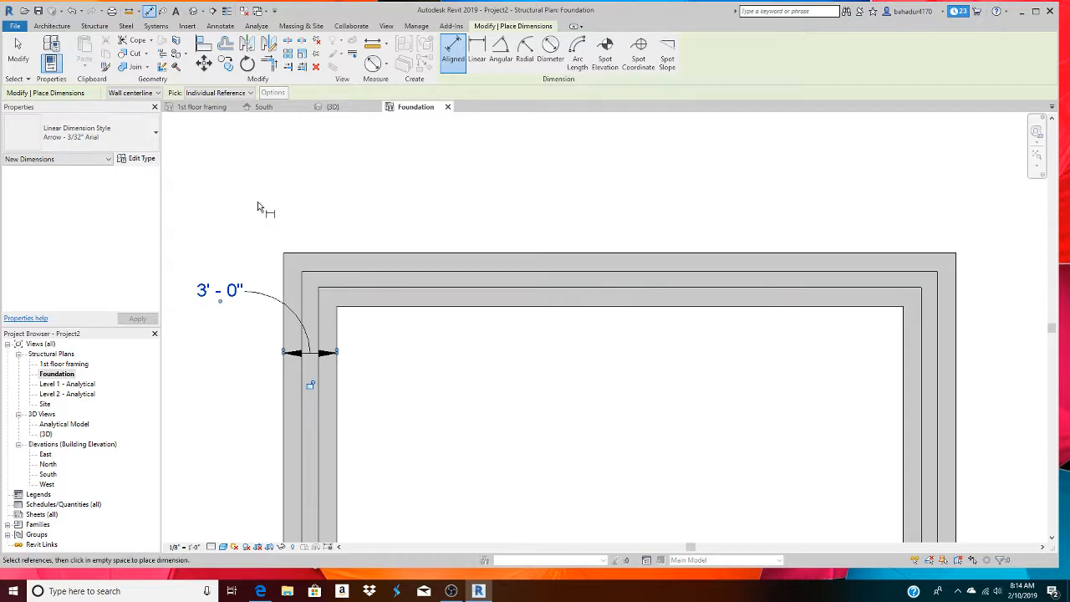
# Set the aligned dimension's placement reference to Wall faces.
pyautogui.click(155, 94)
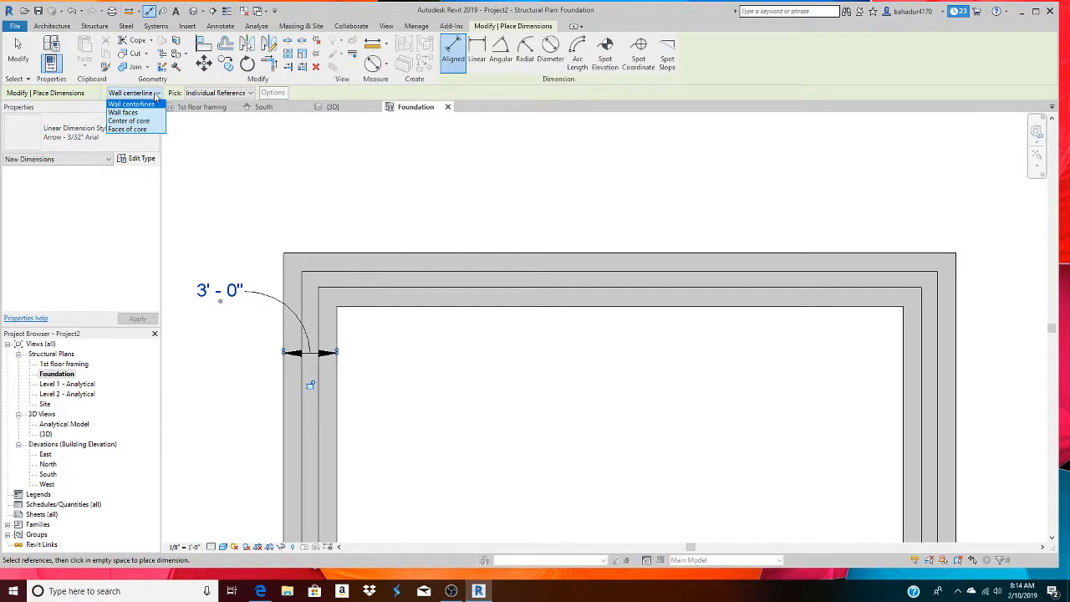
pyautogui.click(143, 112)
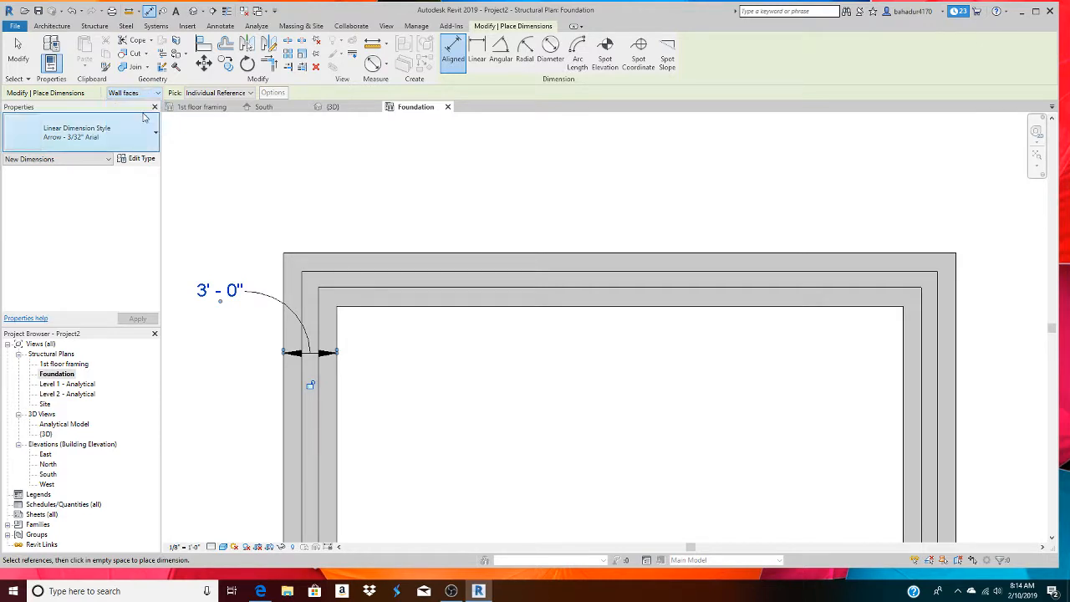
pyautogui.click(579, 273)
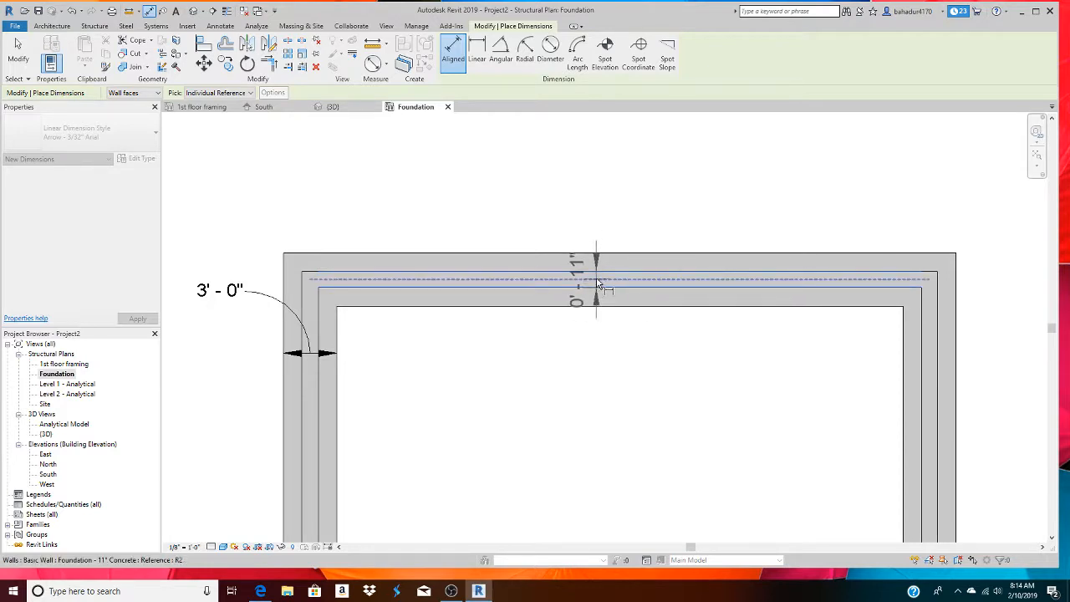
pyautogui.click(597, 283)
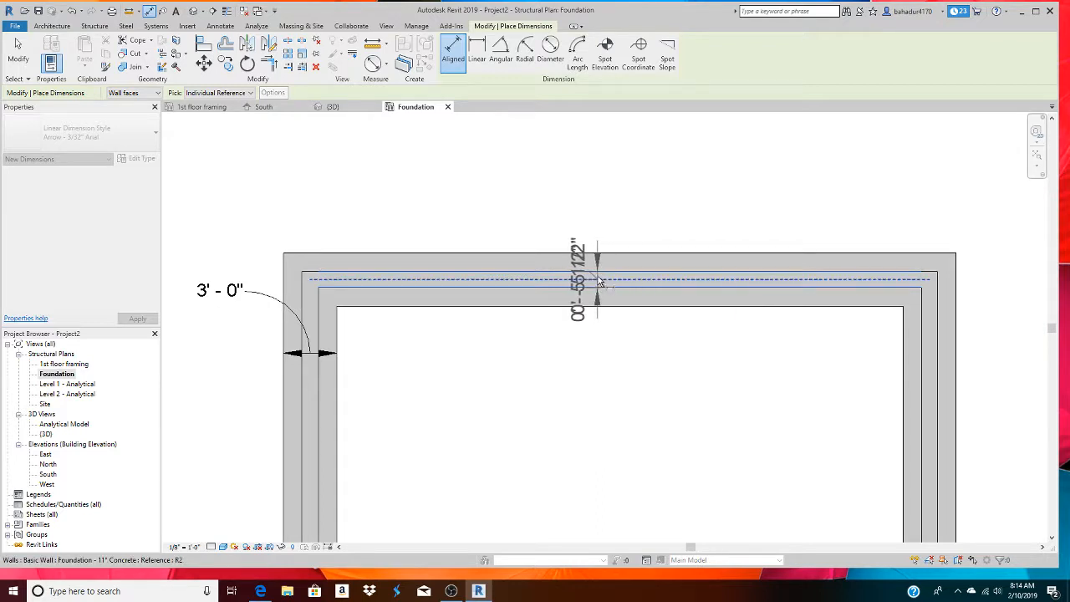
pyautogui.click(72, 11)
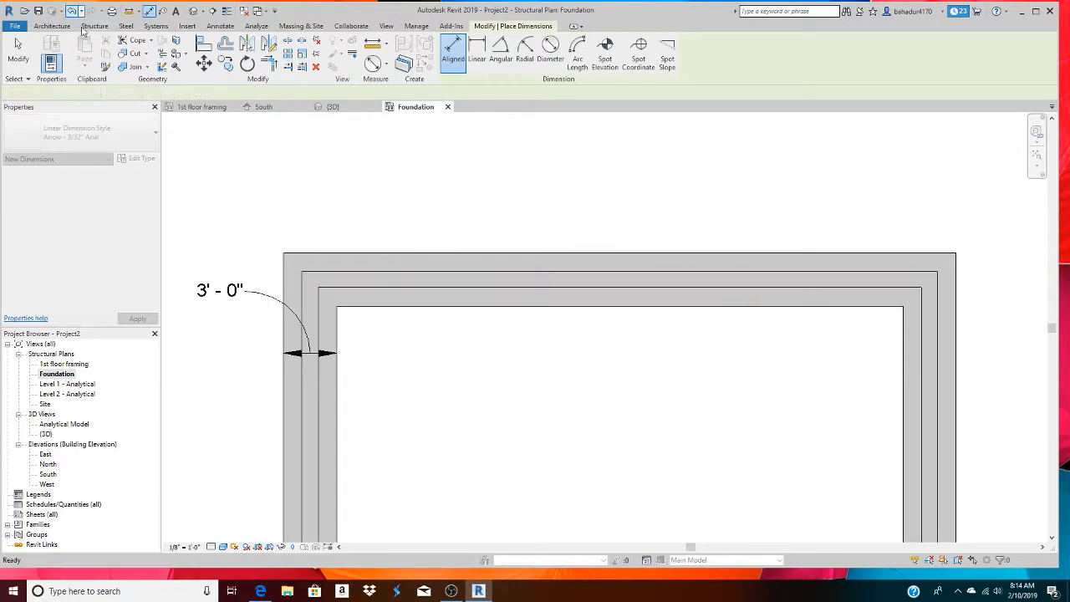
# Dimension the upper foundation wall's thickness between its two faces and move the dimension text above the footing.
pyautogui.click(528, 288)
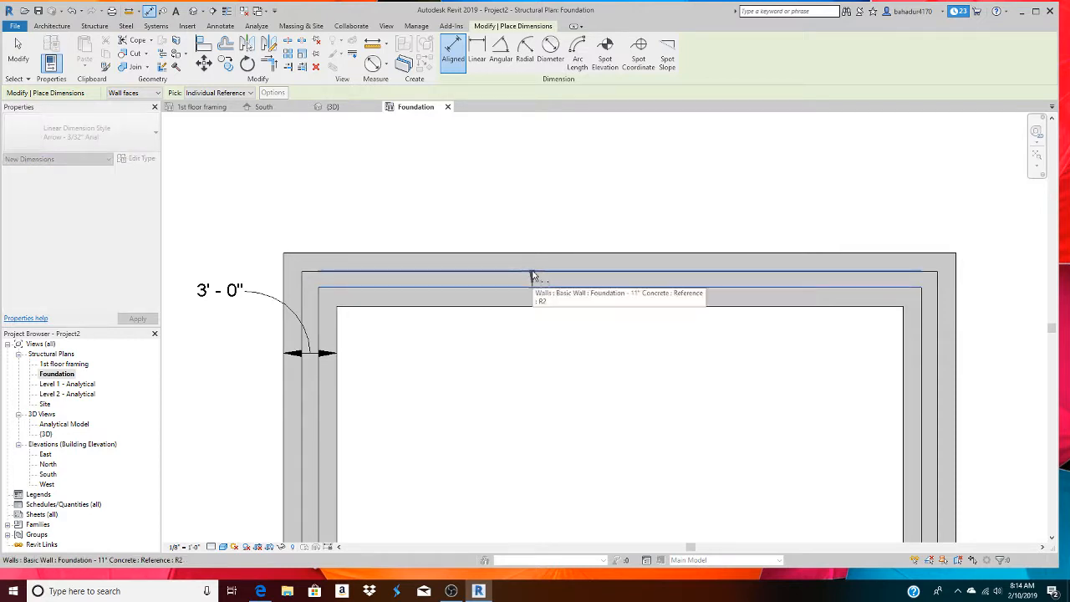
pyautogui.click(533, 273)
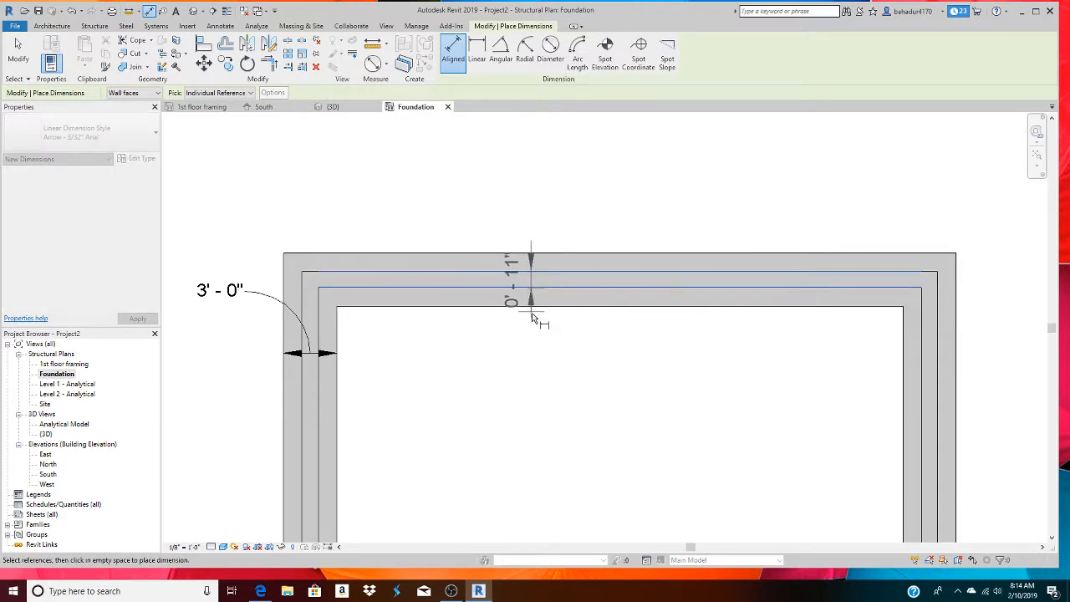
pyautogui.click(533, 318)
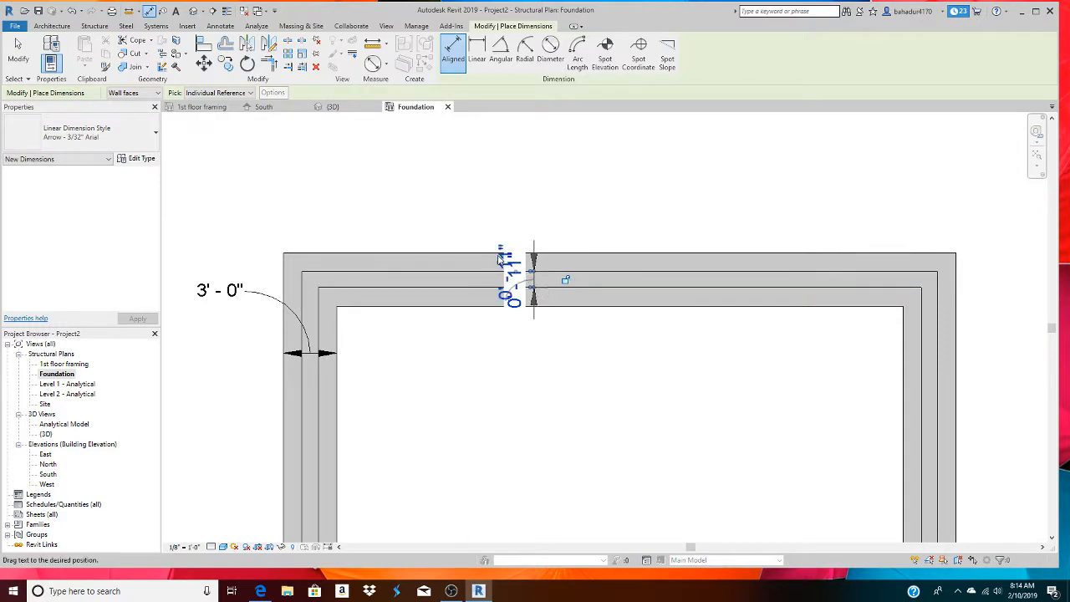
pyautogui.moveTo(499, 260); pyautogui.dragTo(504, 171)
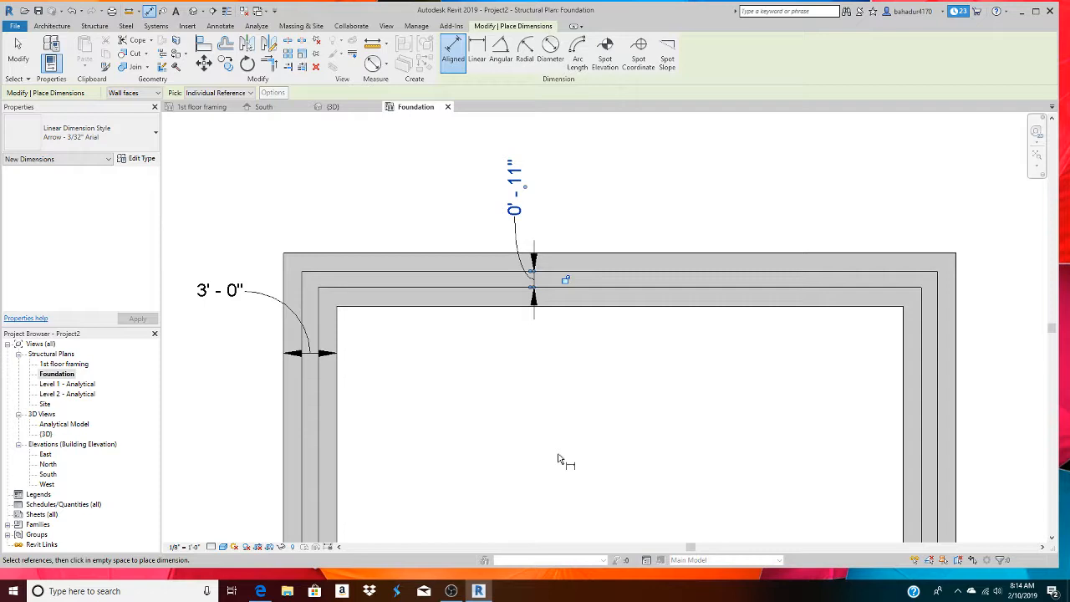
pyautogui.click(565, 280)
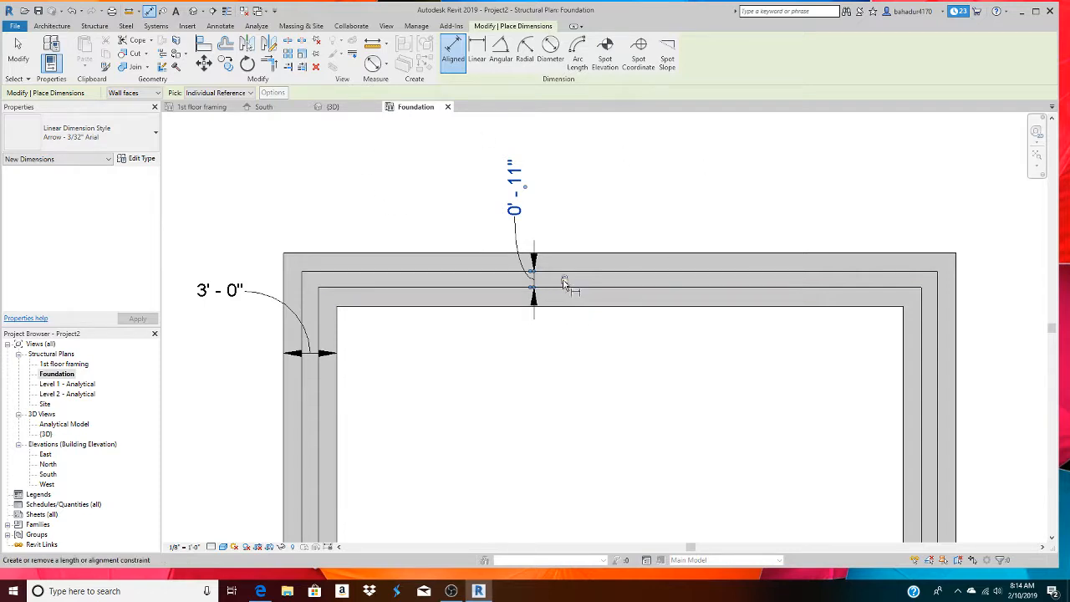
# Return to the 3D view and examine the foundation walls and their footings.
pyautogui.click(333, 107)
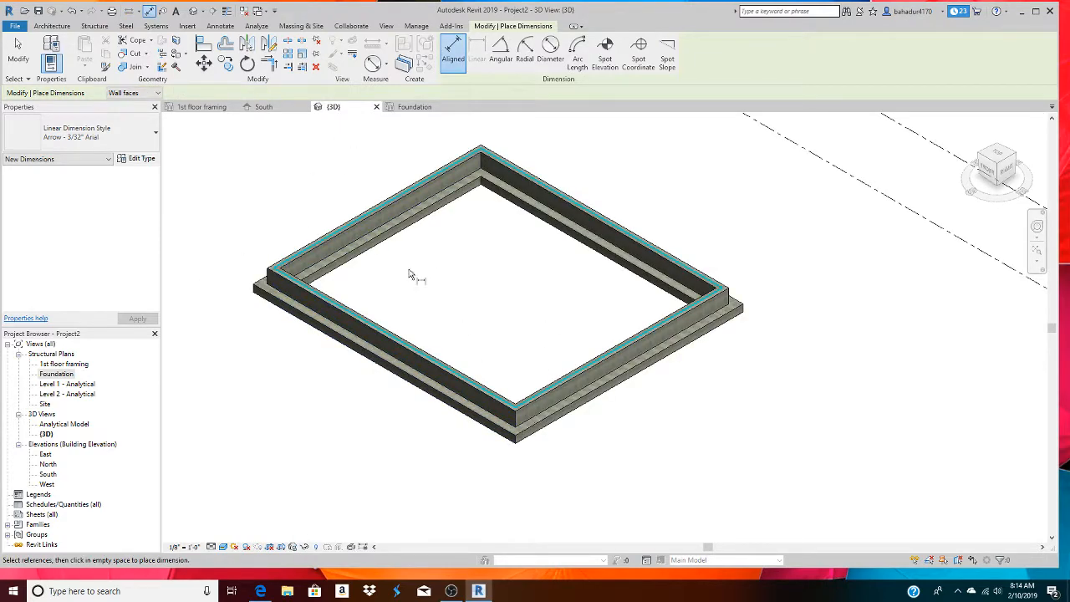
pyautogui.scroll(5, 359, 233)
pyautogui.scroll(2, 357, 243)
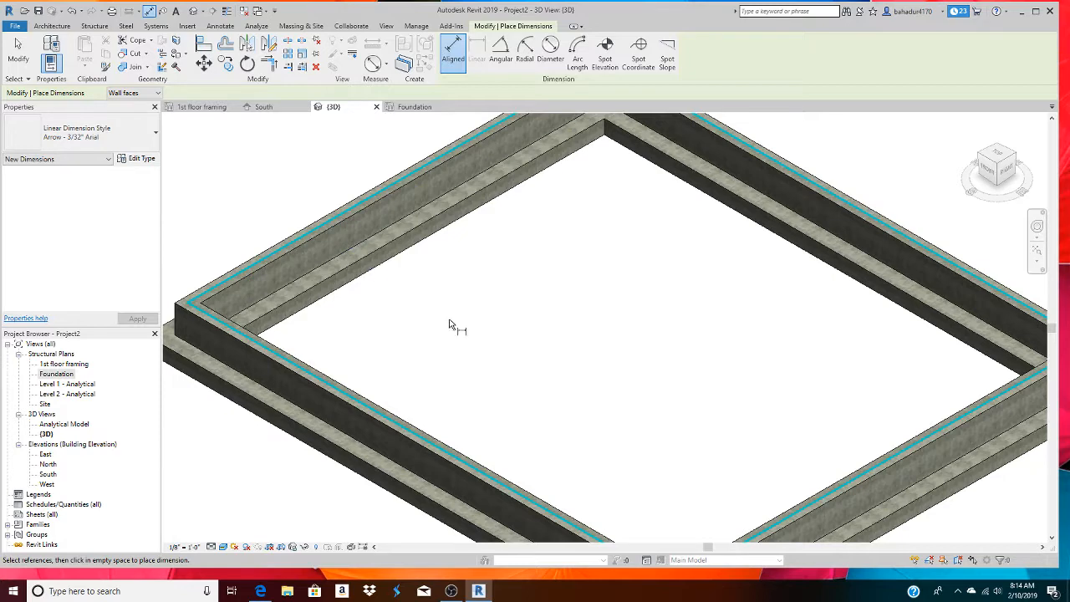
pyautogui.scroll(-3, 454, 322)
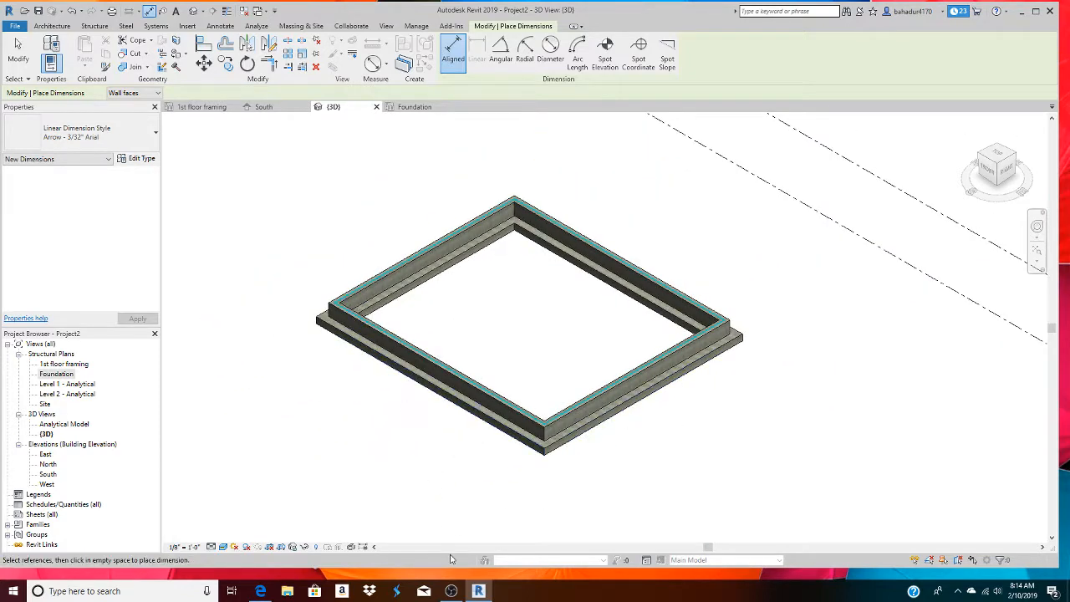